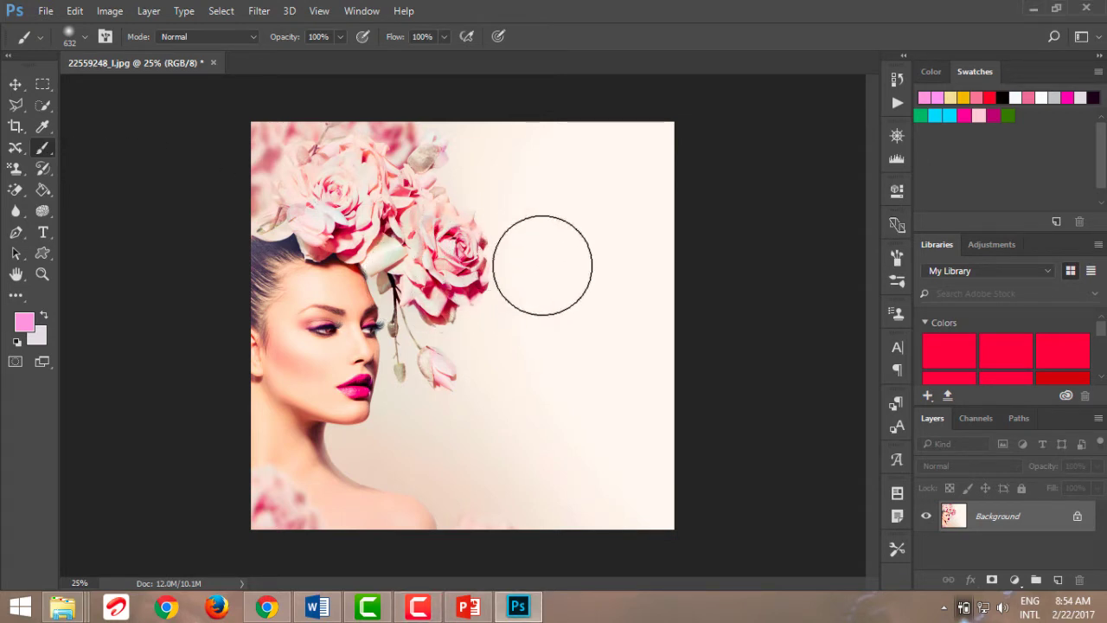
# - Paint broad pink strokes over the portrait with the 632 px soft brush, and revert the image
pyautogui.moveTo(551, 251)
pyautogui.mouseDown()
pyautogui.moveTo(522, 273)
pyautogui.moveTo(540, 374)
pyautogui.moveTo(477, 244)
pyautogui.moveTo(460, 171)
pyautogui.moveTo(485, 245)
pyautogui.moveTo(325, 195)
pyautogui.moveTo(271, 277)
pyautogui.moveTo(295, 458)
pyautogui.moveTo(422, 454)
pyautogui.moveTo(595, 390)
pyautogui.moveTo(628, 399)
pyautogui.moveTo(463, 343)
pyautogui.moveTo(466, 191)
pyautogui.moveTo(428, 151)
pyautogui.moveTo(195, 373)
pyautogui.moveTo(321, 512)
pyautogui.moveTo(636, 460)
pyautogui.moveTo(669, 442)
pyautogui.mouseUp()
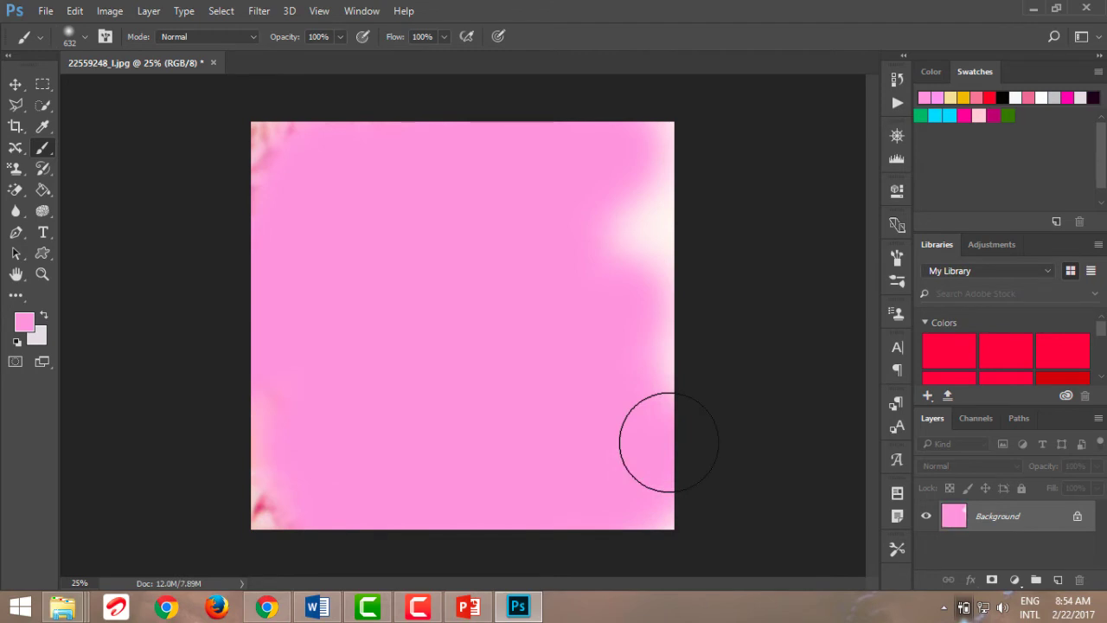
pyautogui.press('F12')
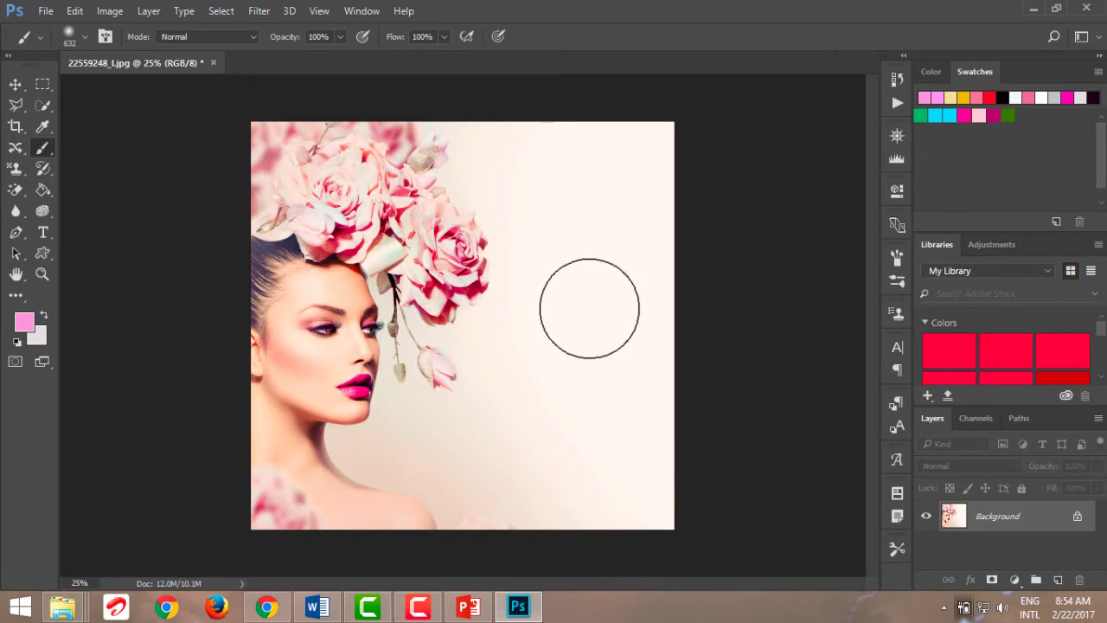
# - Set the round brush tip to a size of 99 px and a hardness of 93%
pyautogui.press(']')
pyautogui.press(']')
pyautogui.press(']')
pyautogui.press('[')
pyautogui.press('[')
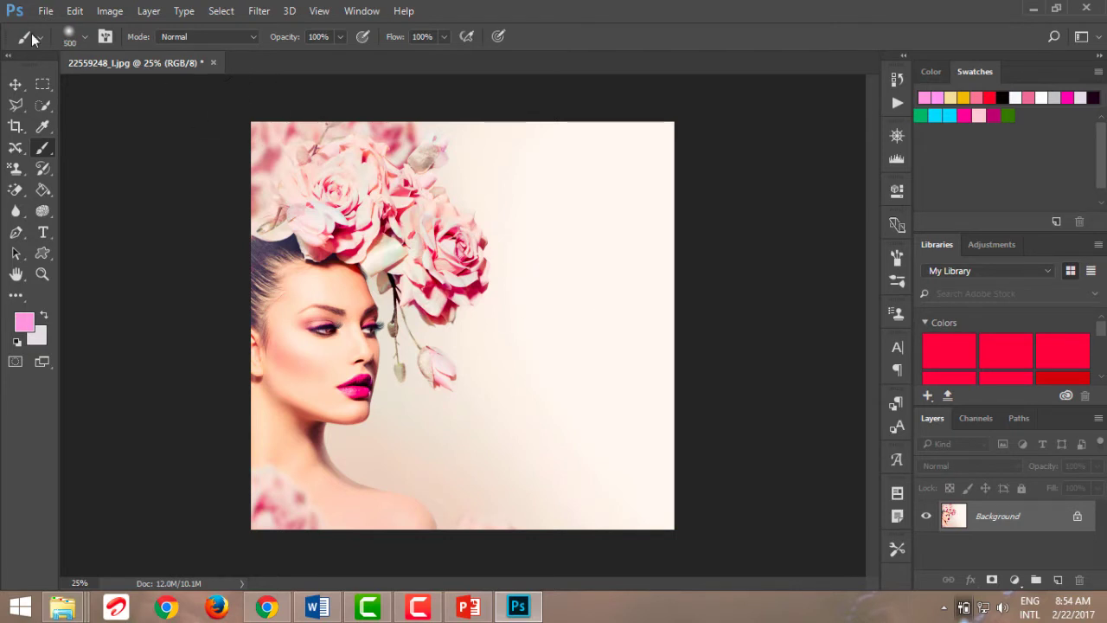
pyautogui.click(84, 41)
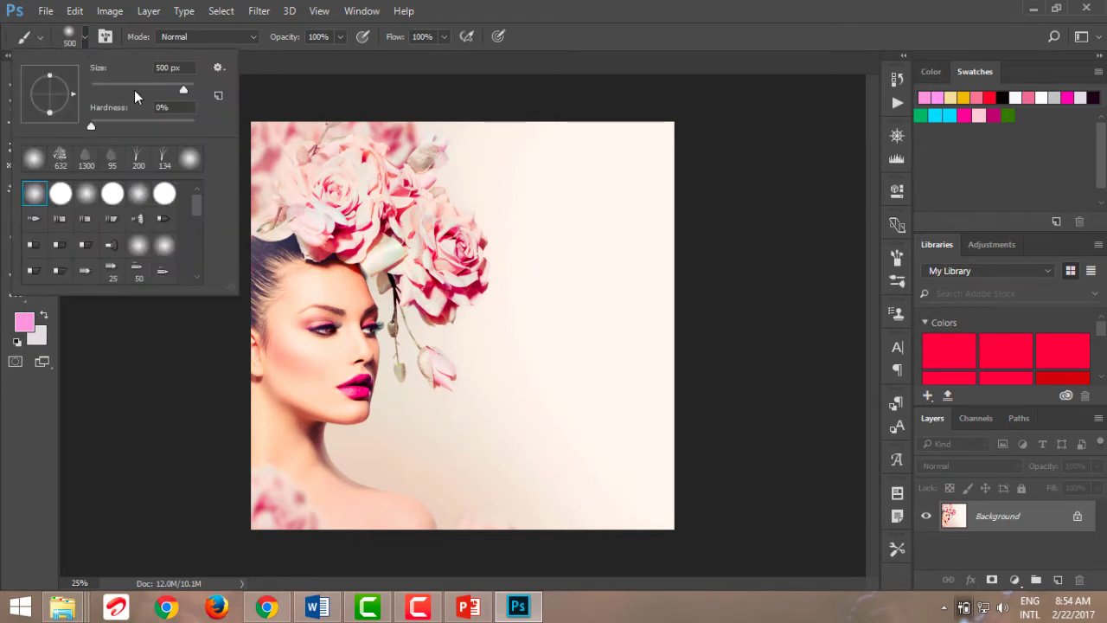
pyautogui.moveTo(179, 91); pyautogui.dragTo(142, 86)
pyautogui.moveTo(93, 127); pyautogui.dragTo(187, 131)
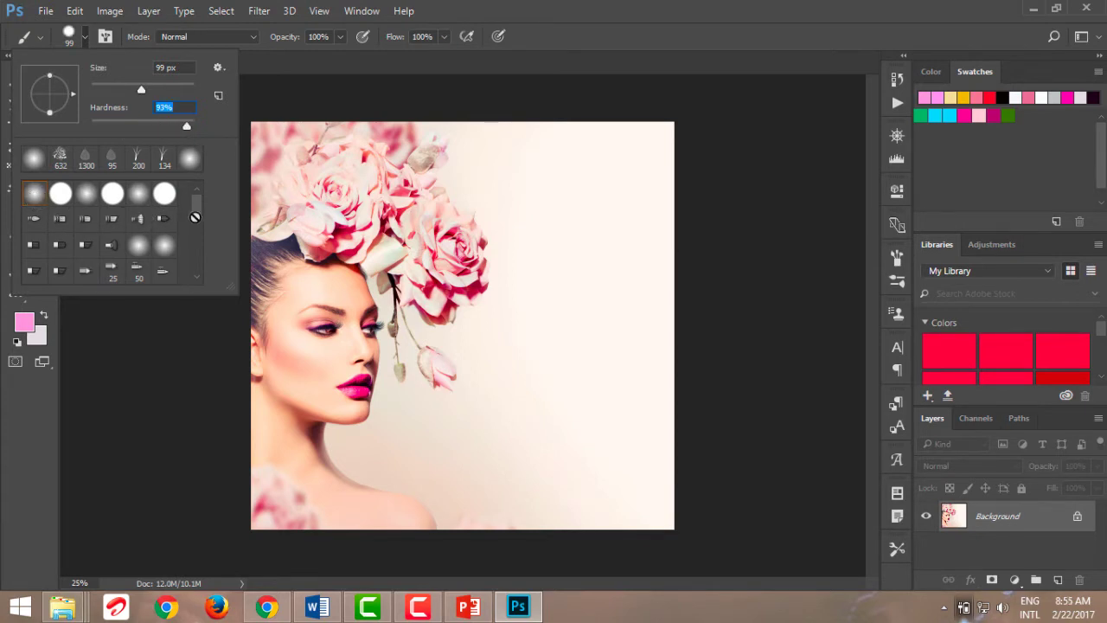
# - Choose the 134 px grass brush tip, enlarge it to 385 px, and paint grass over the empty background beside the face
pyautogui.moveTo(198, 207)
pyautogui.mouseDown()
pyautogui.moveTo(202, 275)
pyautogui.moveTo(197, 224)
pyautogui.moveTo(196, 251)
pyautogui.mouseUp()
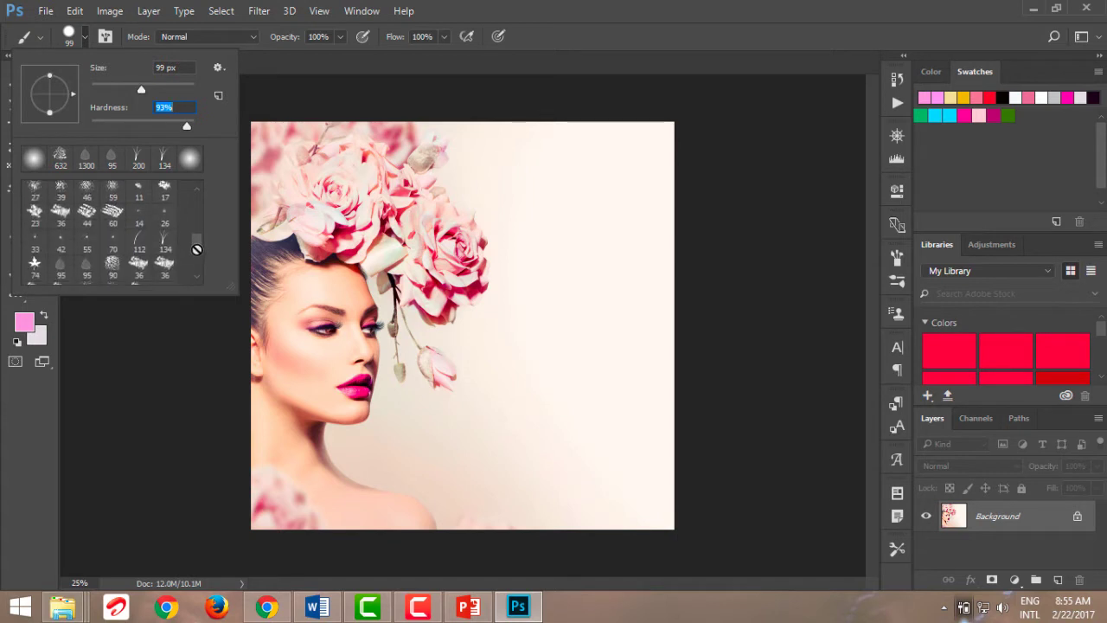
pyautogui.click(165, 246)
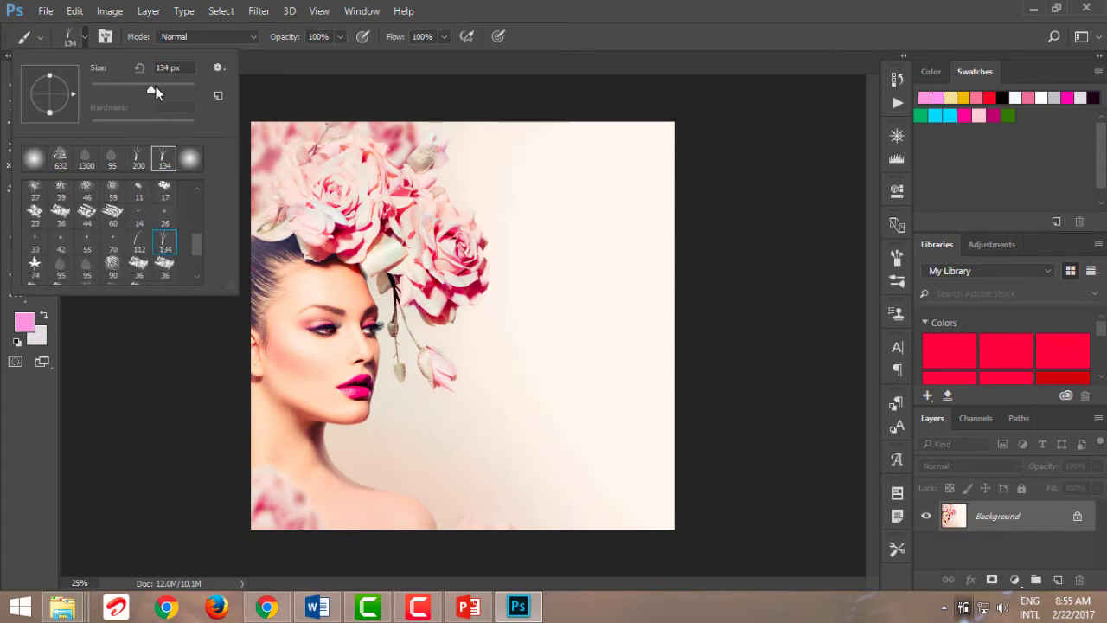
pyautogui.moveTo(156, 87); pyautogui.dragTo(177, 88)
pyautogui.click(505, 328)
pyautogui.moveTo(505, 329)
pyautogui.mouseDown()
pyautogui.moveTo(586, 362)
pyautogui.moveTo(601, 288)
pyautogui.moveTo(506, 273)
pyautogui.moveTo(483, 383)
pyautogui.moveTo(534, 438)
pyautogui.moveTo(577, 441)
pyautogui.moveTo(558, 373)
pyautogui.moveTo(620, 408)
pyautogui.moveTo(616, 343)
pyautogui.moveTo(524, 317)
pyautogui.mouseUp()
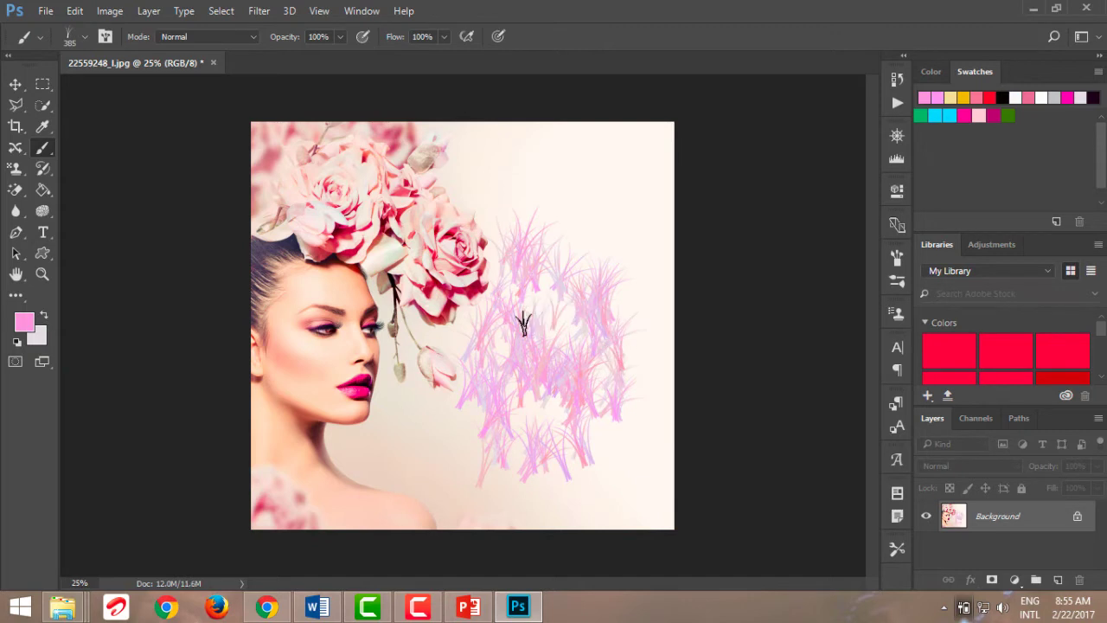
# - Choose the 95 px leaf brush tip, set its size to 306 px, and paint leaves over the empty background beside the roses
pyautogui.click(70, 38)
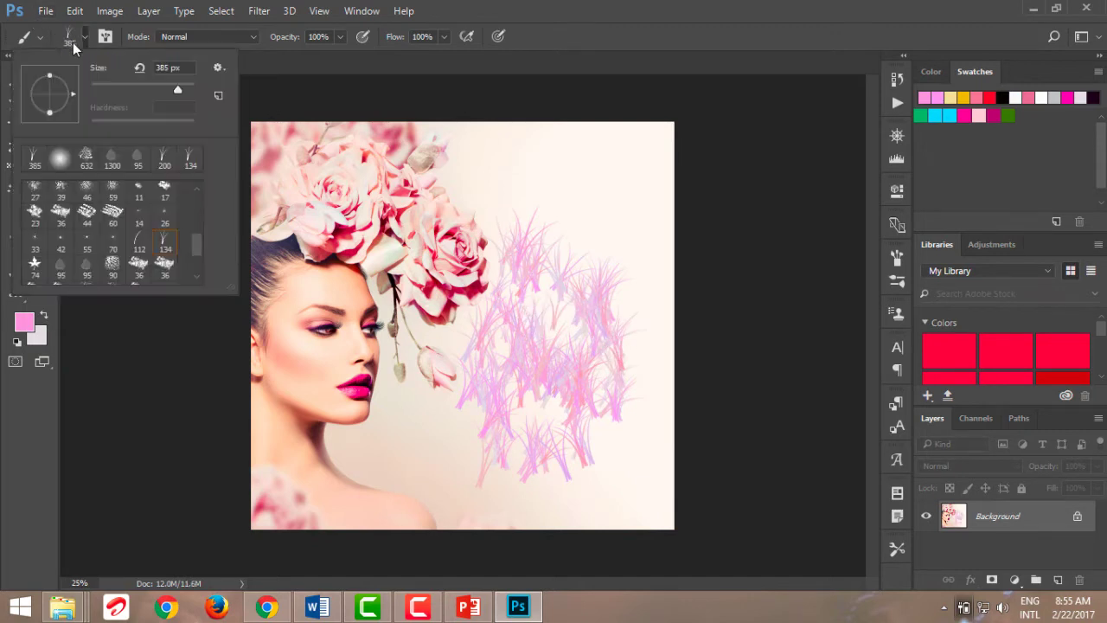
pyautogui.click(131, 152)
pyautogui.moveTo(140, 90); pyautogui.dragTo(175, 93)
pyautogui.moveTo(548, 206)
pyautogui.mouseDown()
pyautogui.moveTo(596, 226)
pyautogui.moveTo(605, 249)
pyautogui.moveTo(479, 194)
pyautogui.moveTo(596, 186)
pyautogui.moveTo(551, 341)
pyautogui.mouseUp()
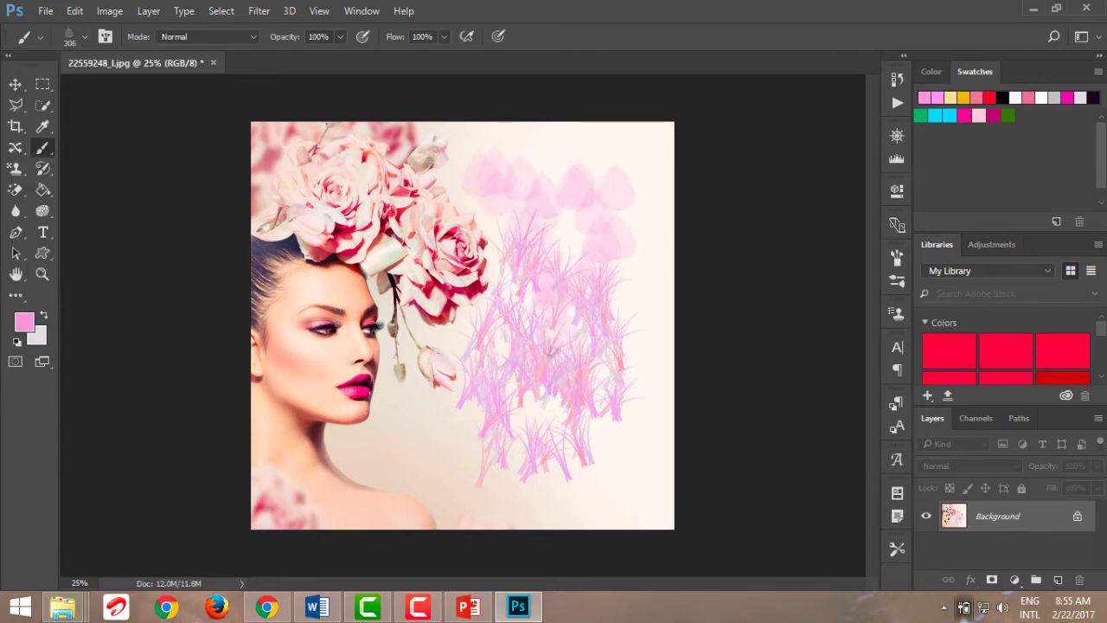
# - Revert the image to discard the brush marks, delete Layer 1 and clear the selection around the rose
pyautogui.hotkey('ctrl', 'j')
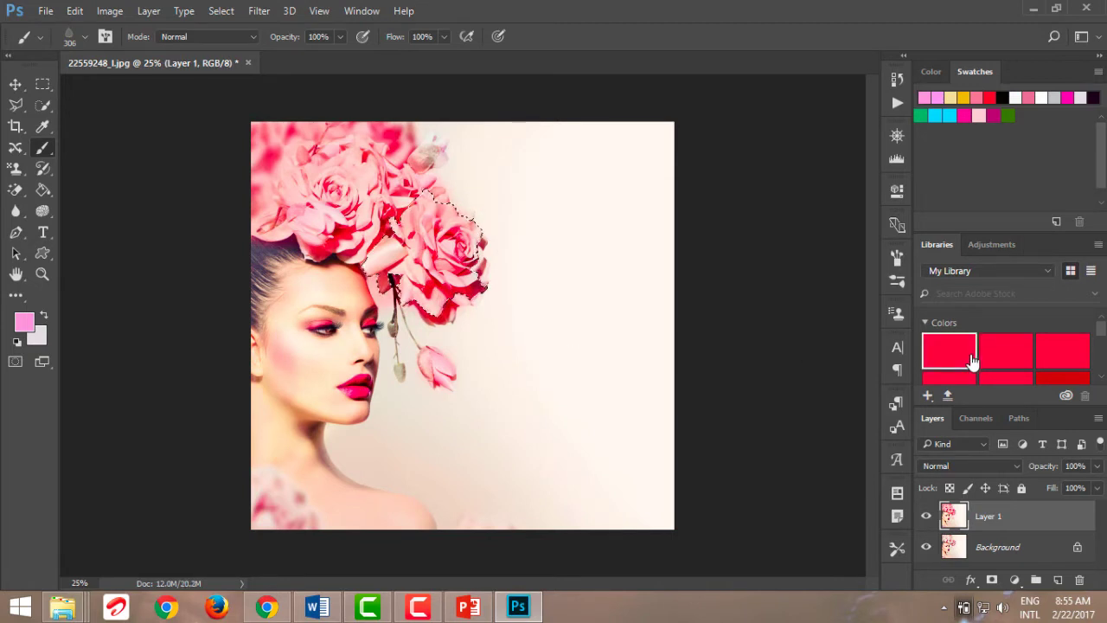
pyautogui.moveTo(1030, 516); pyautogui.dragTo(1079, 580)
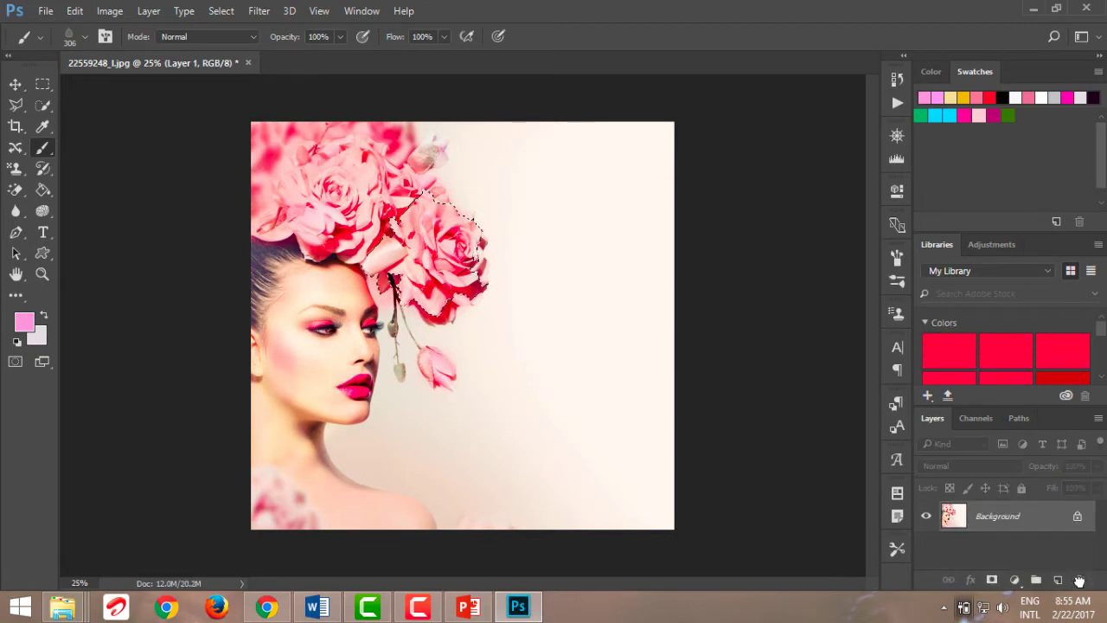
pyautogui.hotkey('ctrl', 'd')
# - Stamp single pale pink leaves over the blank background and add a continuous stroke of overlapping leaves
pyautogui.click(539, 318)
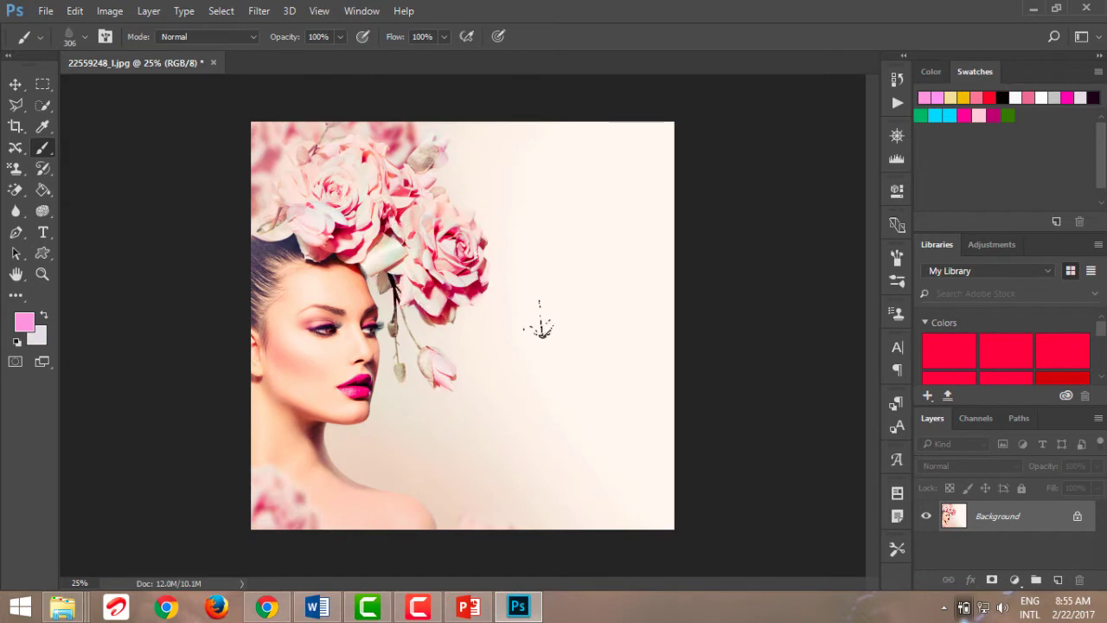
pyautogui.click(557, 275)
pyautogui.click(519, 229)
pyautogui.click(576, 218)
pyautogui.click(465, 315)
pyautogui.click(520, 402)
pyautogui.click(585, 396)
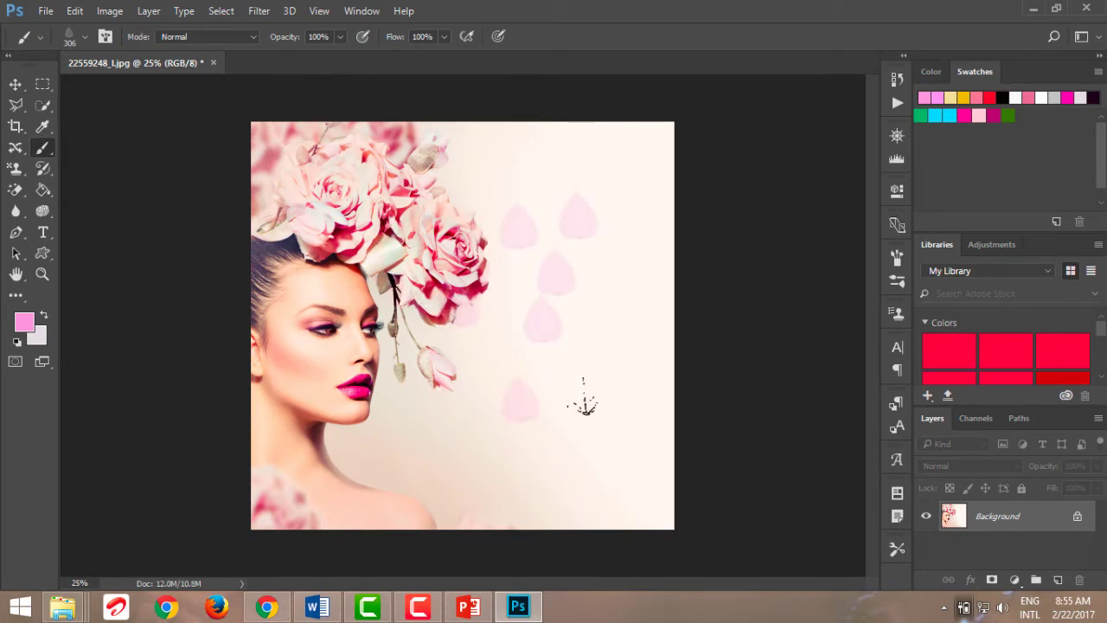
pyautogui.moveTo(597, 363)
pyautogui.mouseDown()
pyautogui.moveTo(461, 316)
pyautogui.moveTo(606, 471)
pyautogui.moveTo(548, 199)
pyautogui.moveTo(394, 280)
pyautogui.moveTo(404, 432)
pyautogui.moveTo(599, 271)
pyautogui.moveTo(640, 209)
pyautogui.mouseUp()
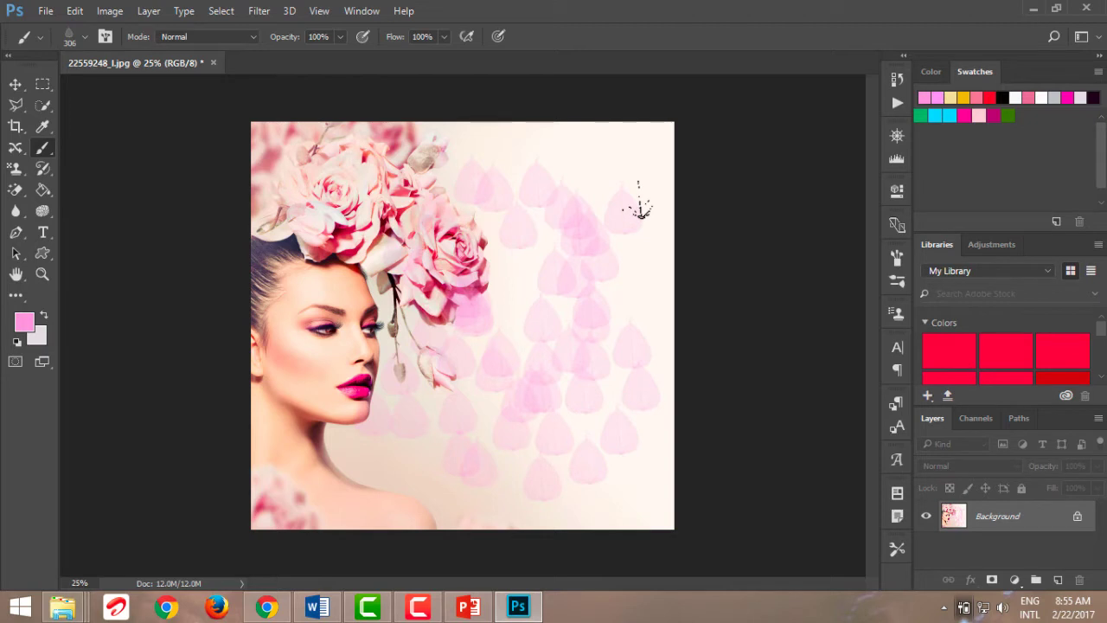
# - Undo the leaf stroke and all the single leaf stamps on the background
pyautogui.hotkey('ctrl', 'z')
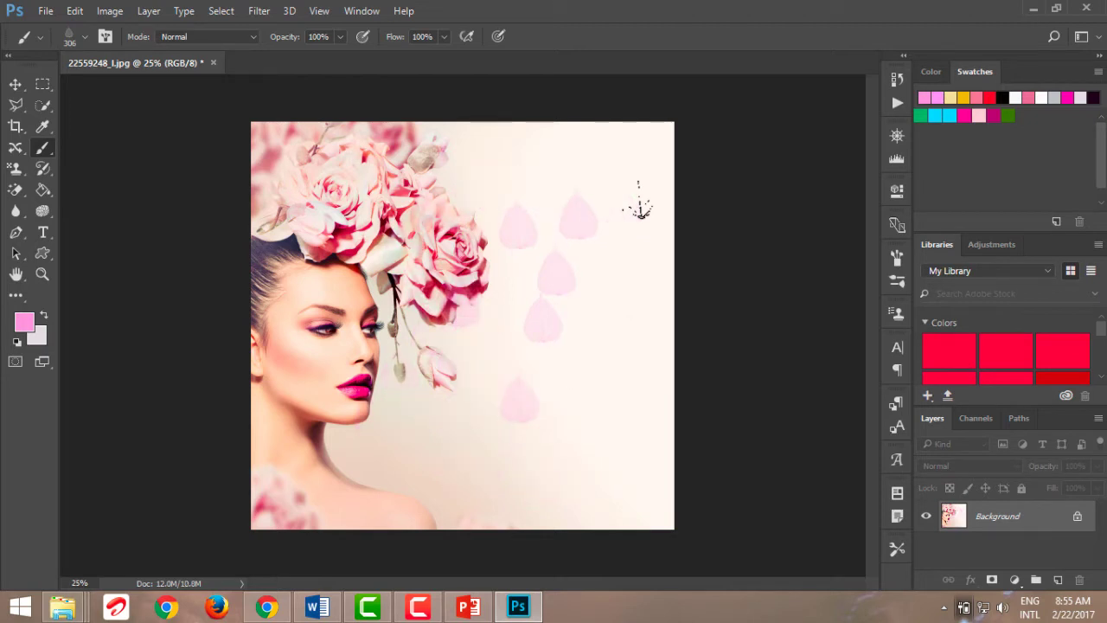
pyautogui.hotkey('ctrl', 'alt', 'z')
pyautogui.hotkey('ctrl', 'alt', 'z')
pyautogui.hotkey('ctrl', 'alt', 'z')
pyautogui.hotkey('ctrl', 'alt', 'z')
pyautogui.hotkey('ctrl', 'alt', 'z')
pyautogui.hotkey('ctrl', 'alt', 'z')
pyautogui.hotkey('ctrl', 'alt', 'z')
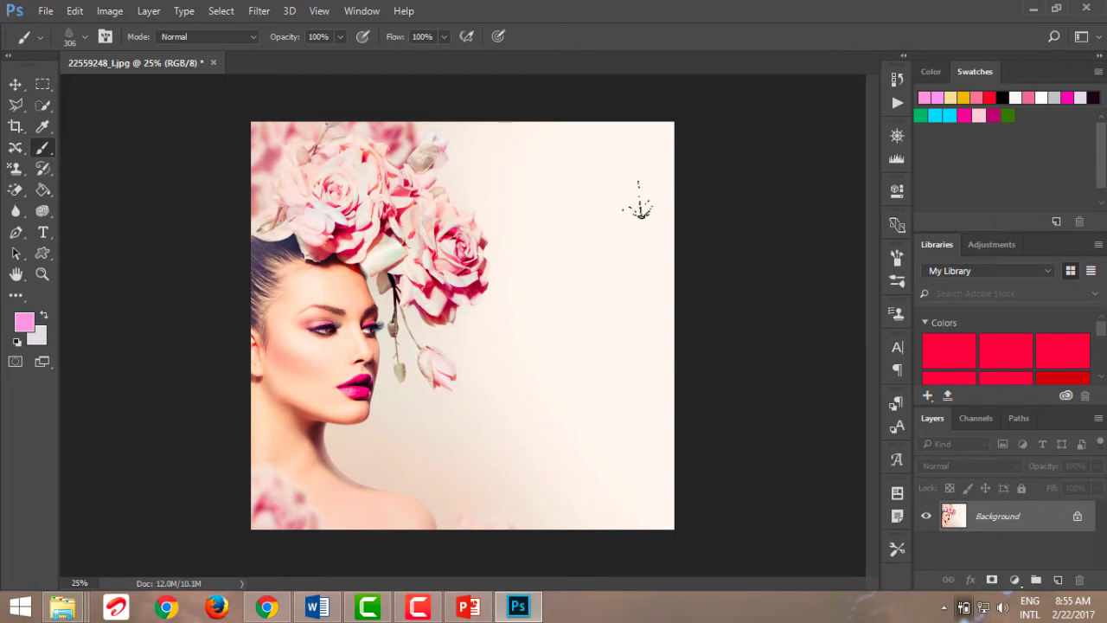
# - Duplicate the Background layer as Layer 1 and switch the Brush tool to a soft round 306 px tip with 0% hardness
pyautogui.moveTo(1010, 512); pyautogui.dragTo(1085, 575)
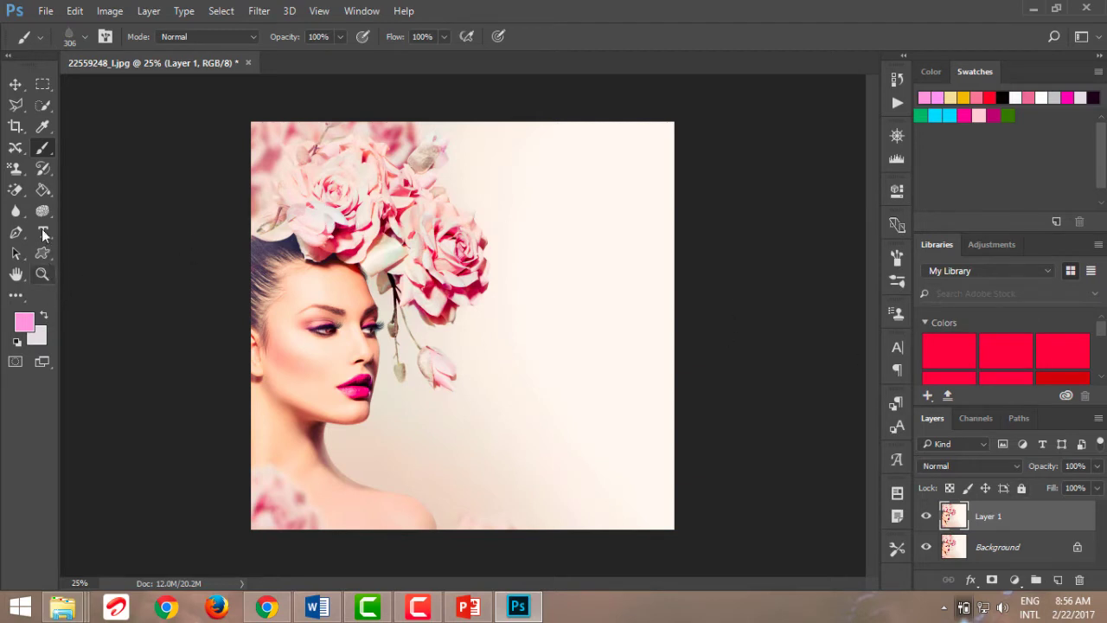
pyautogui.rightClick(42, 149)
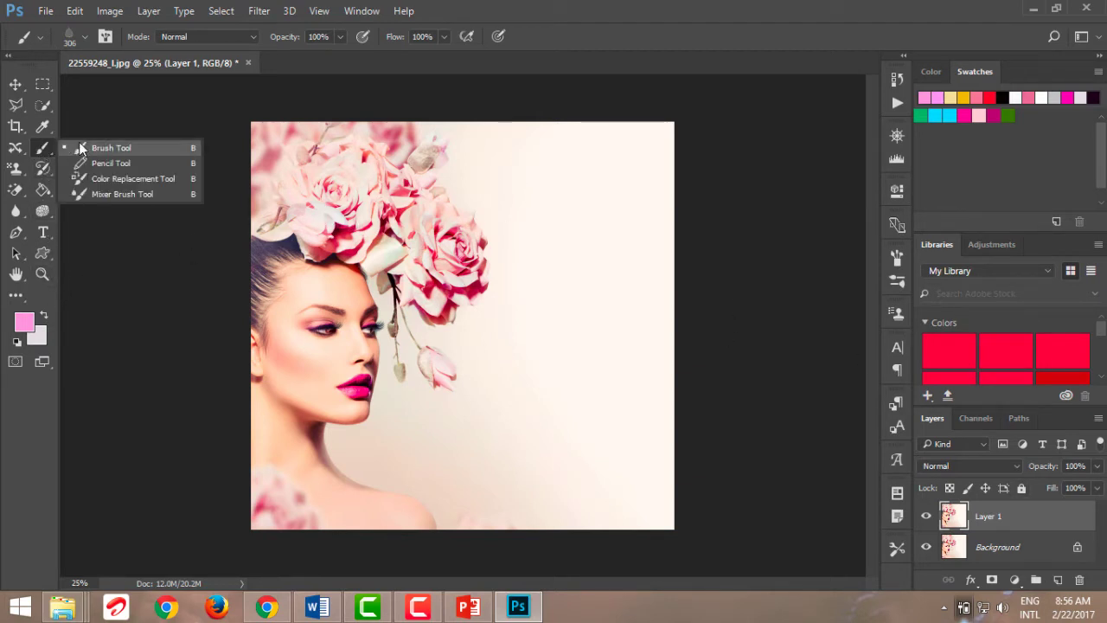
pyautogui.click(83, 148)
pyautogui.click(83, 38)
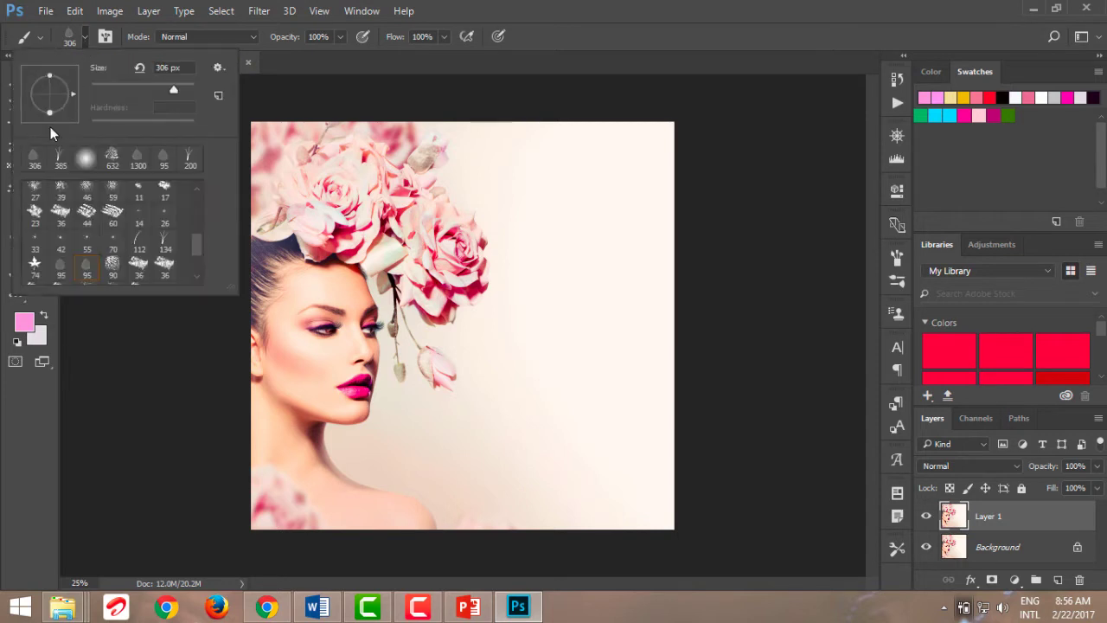
pyautogui.click(82, 163)
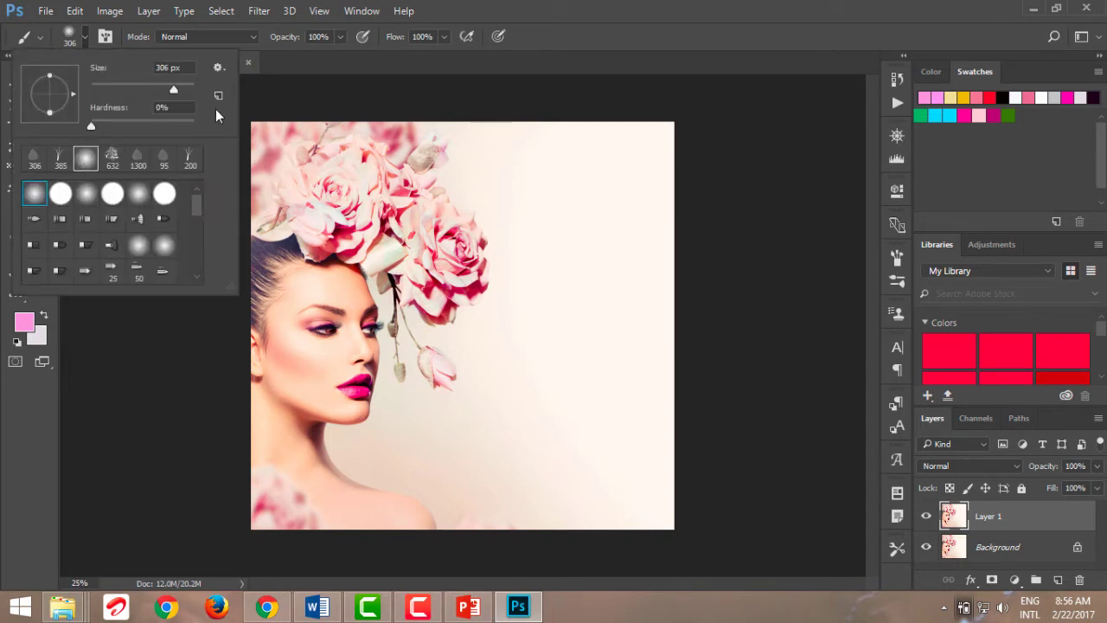
pyautogui.press('Return')
# - Set the brush blending mode to Soft Light and the foreground color to magenta c40795
pyautogui.click(245, 34)
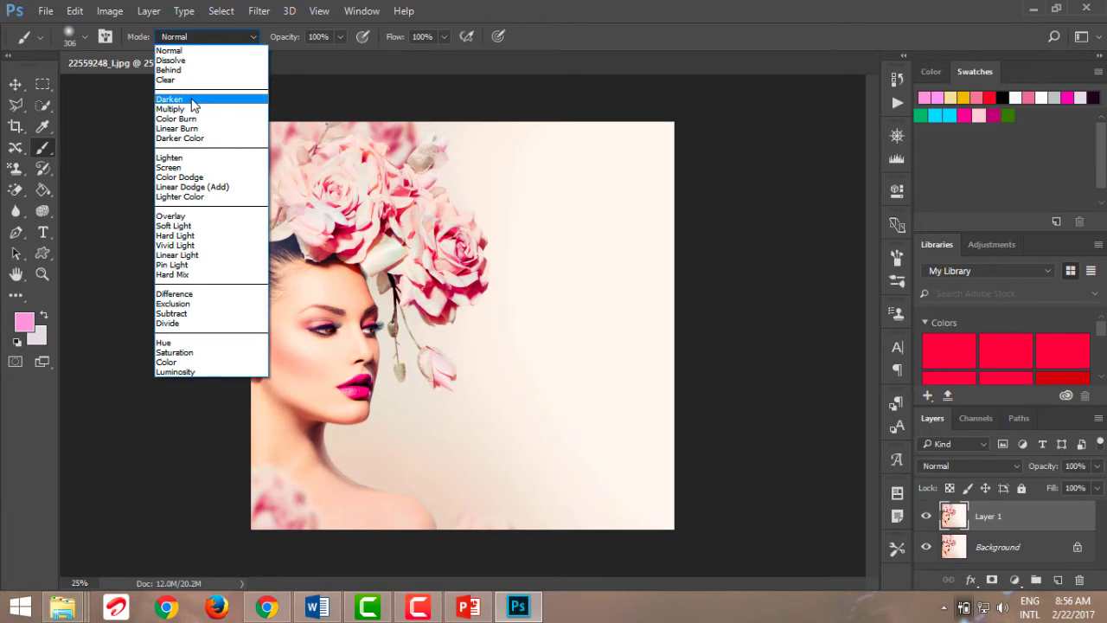
pyautogui.click(186, 224)
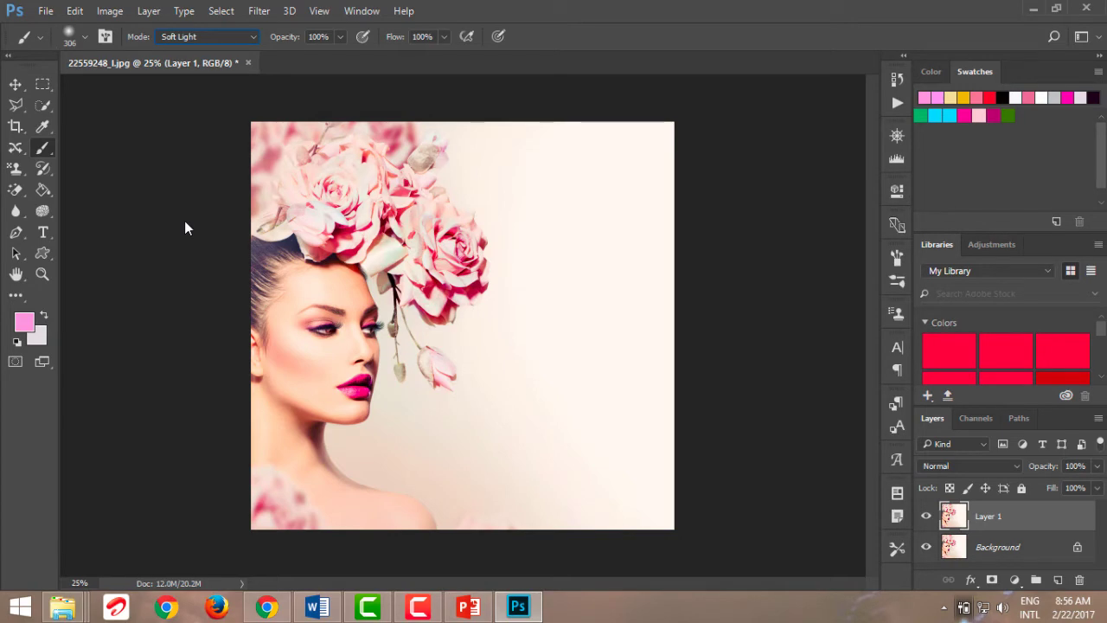
pyautogui.click(26, 323)
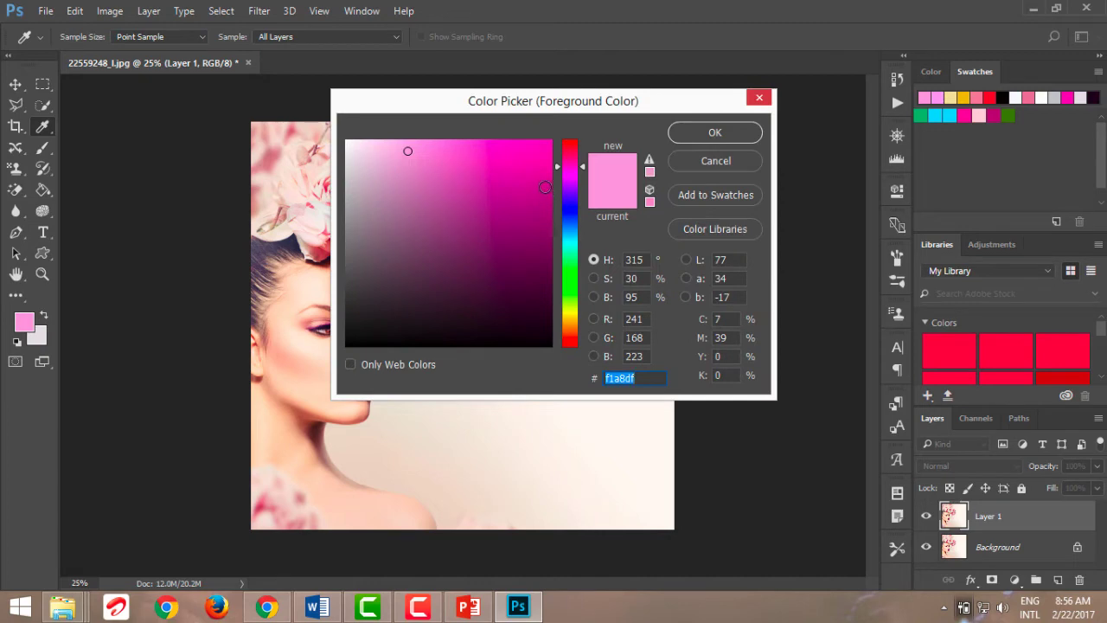
pyautogui.click(544, 187)
pyautogui.click(740, 132)
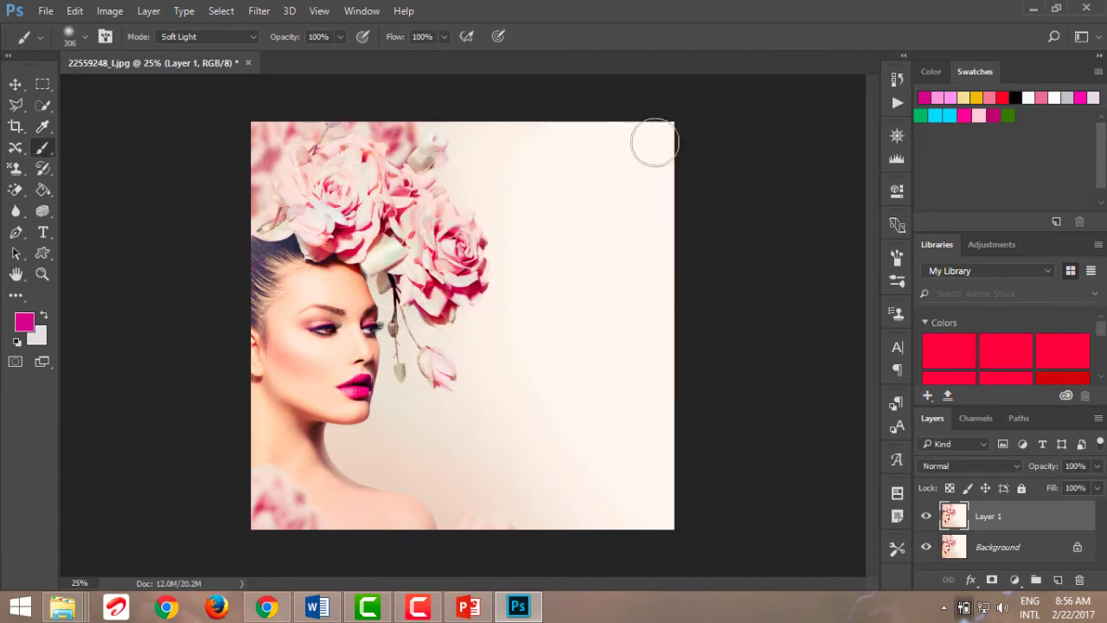
# - Paint over the roses and the hanging bud on Layer 1, and toggle the layer's visibility to compare with the original
pyautogui.moveTo(378, 192)
pyautogui.mouseDown()
pyautogui.moveTo(346, 203)
pyautogui.moveTo(365, 144)
pyautogui.moveTo(350, 172)
pyautogui.moveTo(289, 192)
pyautogui.moveTo(286, 208)
pyautogui.moveTo(283, 187)
pyautogui.moveTo(335, 228)
pyautogui.moveTo(376, 189)
pyautogui.moveTo(396, 250)
pyautogui.moveTo(393, 228)
pyautogui.moveTo(421, 234)
pyautogui.moveTo(450, 263)
pyautogui.moveTo(403, 177)
pyautogui.moveTo(344, 156)
pyautogui.moveTo(298, 165)
pyautogui.moveTo(279, 202)
pyautogui.moveTo(449, 295)
pyautogui.moveTo(420, 190)
pyautogui.moveTo(438, 371)
pyautogui.mouseUp()
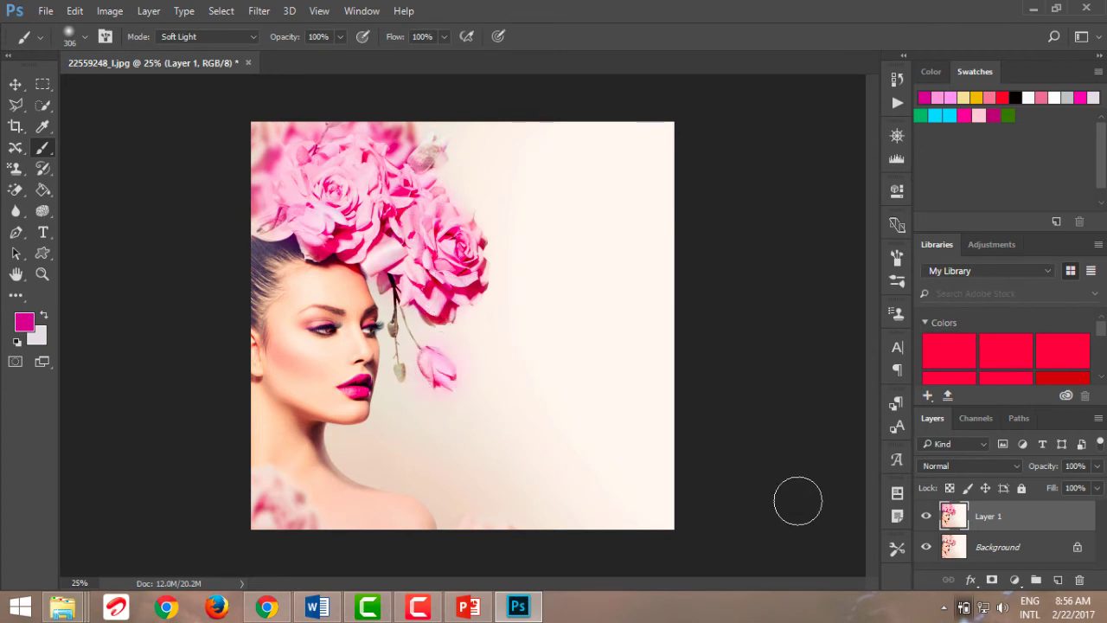
pyautogui.click(927, 516)
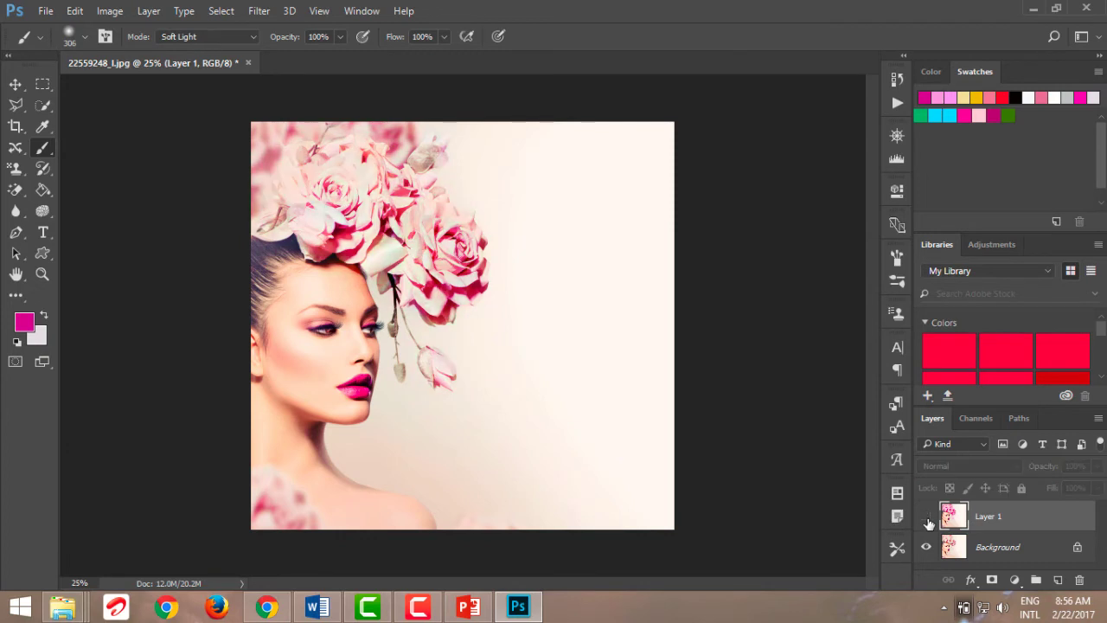
pyautogui.click(926, 517)
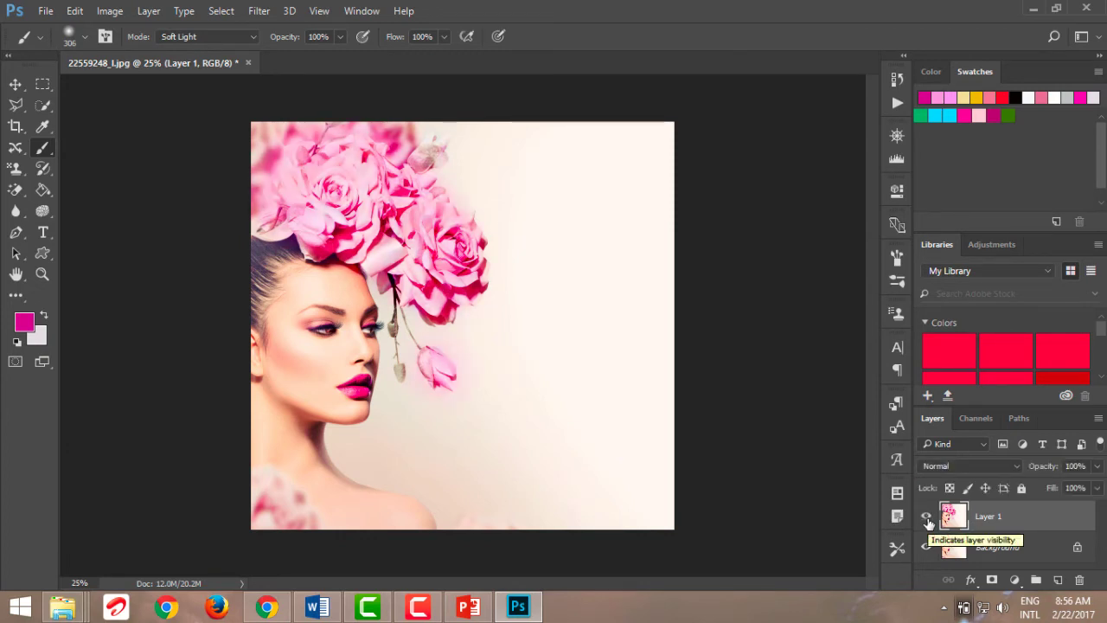
# - Change the foreground color to crimson c40745
pyautogui.click(26, 322)
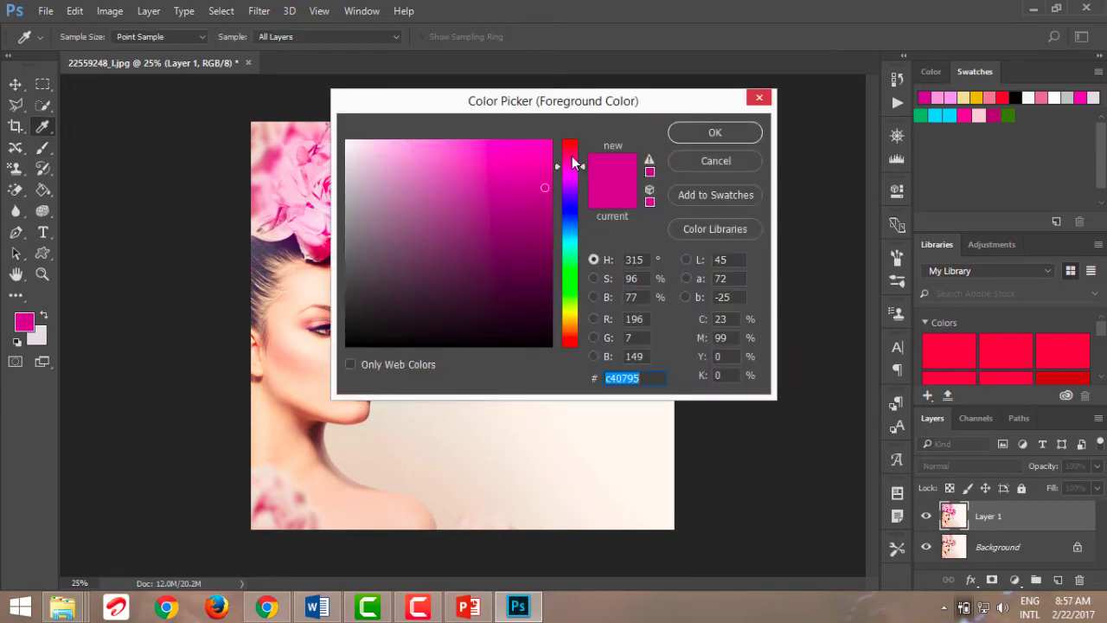
pyautogui.click(571, 151)
pyautogui.click(709, 139)
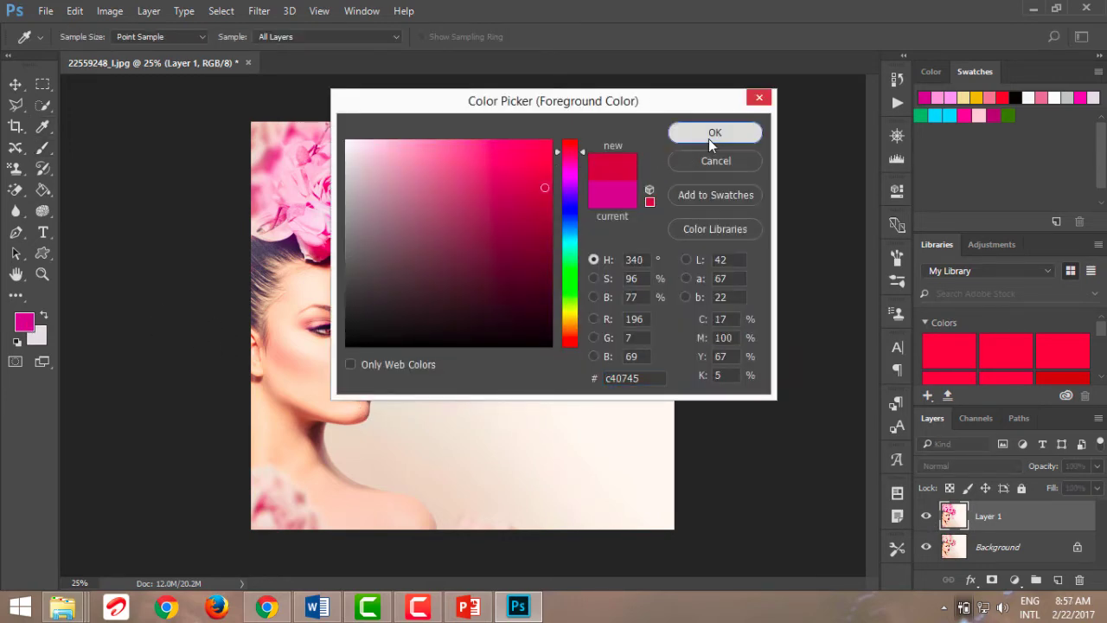
# - Paint over the lips on Layer 1 with the brush reduced to 100 px, and toggle the layer's visibility to compare
pyautogui.press('[')
pyautogui.press('[')
pyautogui.press('[')
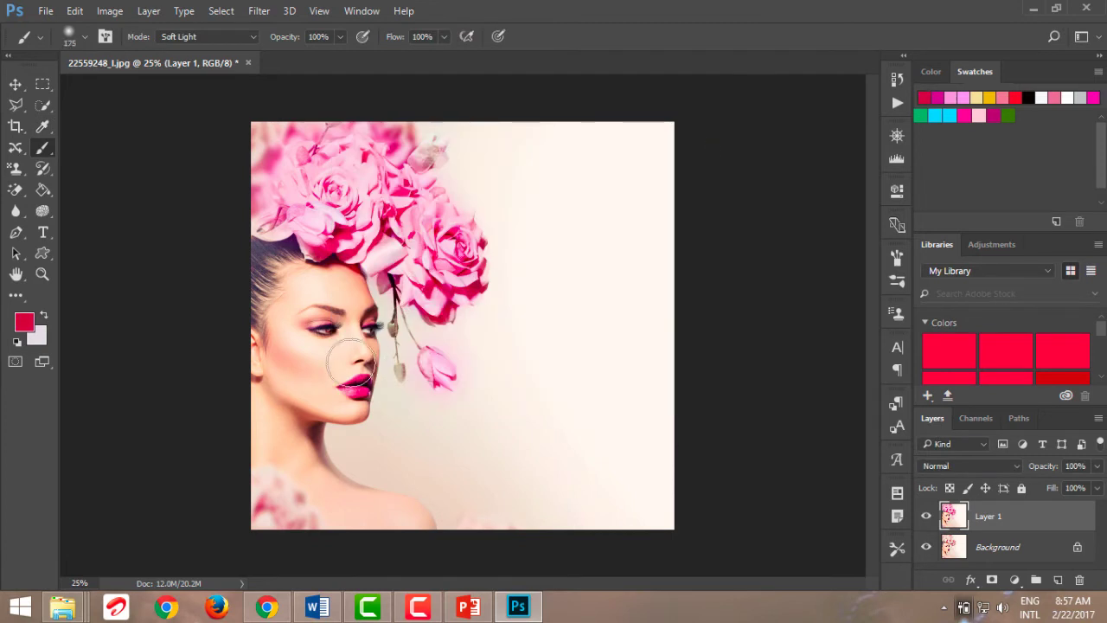
pyautogui.press('[')
pyautogui.press('[')
pyautogui.press('[')
pyautogui.press('[')
pyautogui.press('[')
pyautogui.moveTo(359, 385); pyautogui.dragTo(354, 382)
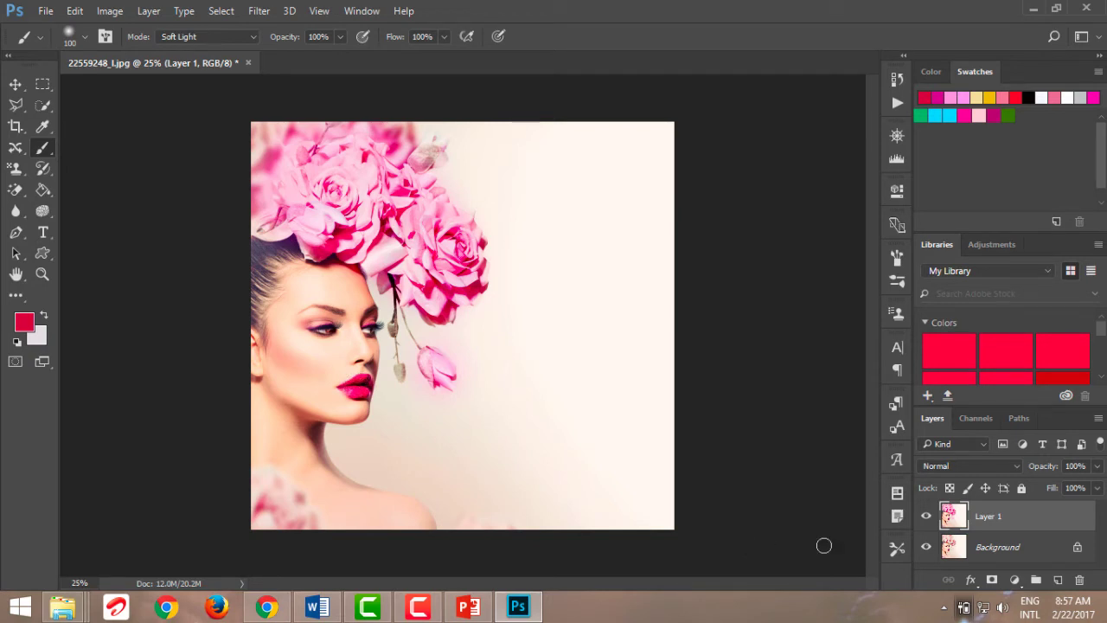
pyautogui.click(926, 516)
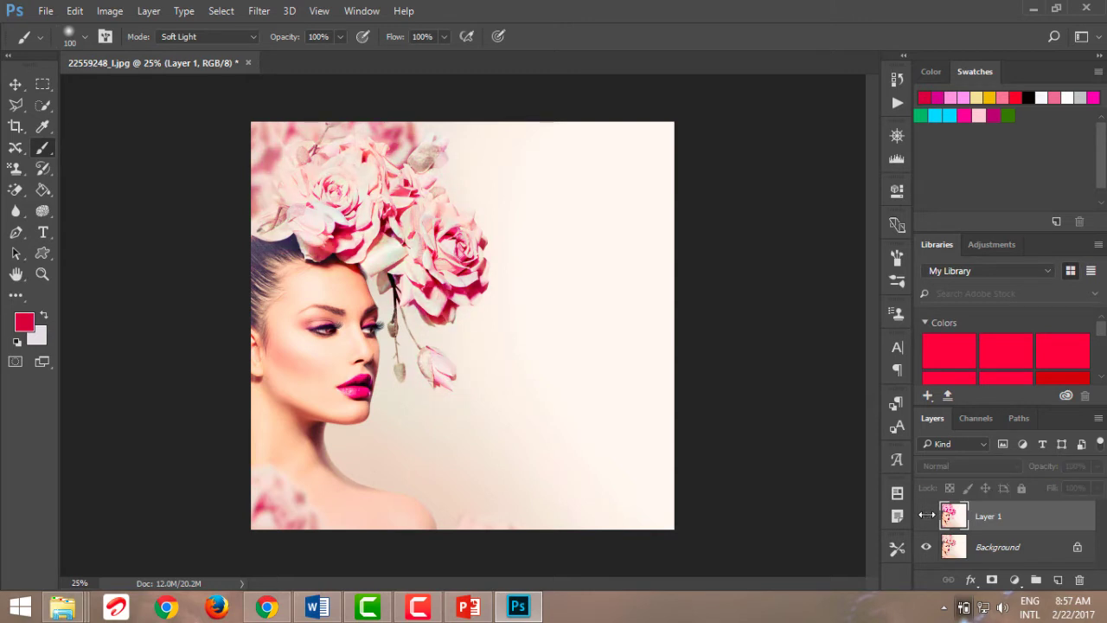
pyautogui.click(927, 515)
# - Paint crimson eye shadow over both eyelids on Layer 1 with the brush reduced to 35 px
pyautogui.press('[')
pyautogui.press('[')
pyautogui.press('[')
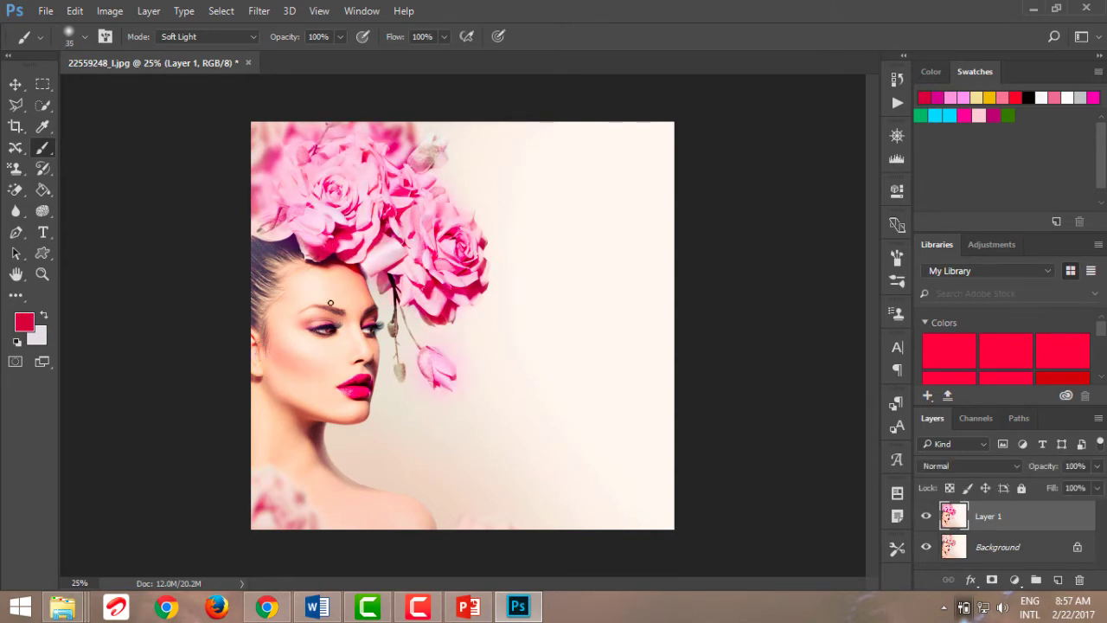
pyautogui.moveTo(317, 324); pyautogui.dragTo(377, 323)
# - Change the foreground color to light pink ea9eb7
pyautogui.click(24, 323)
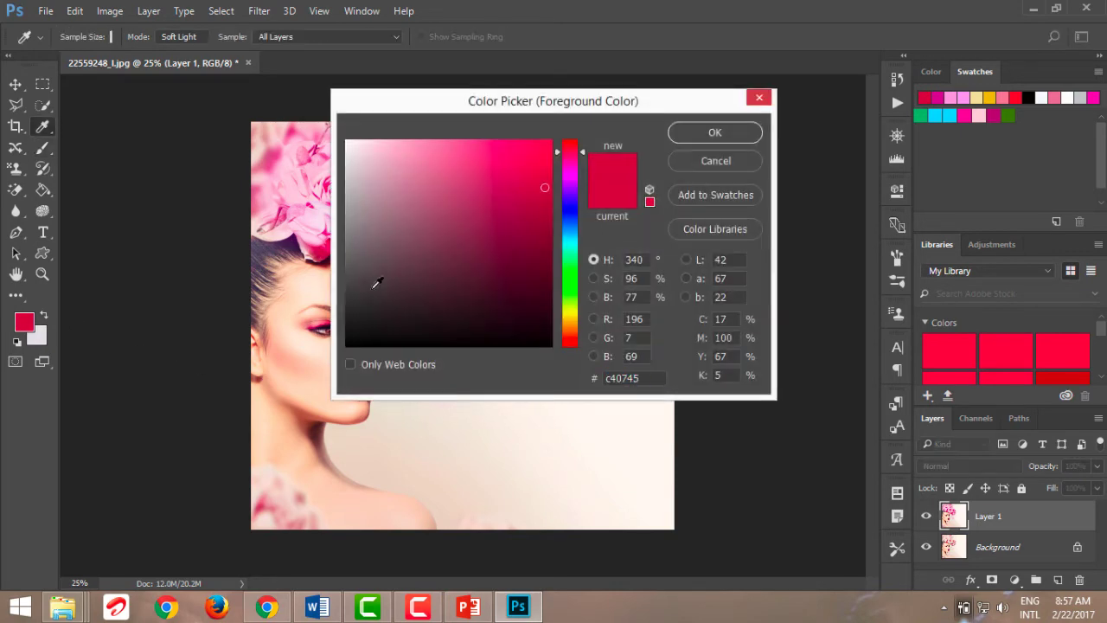
pyautogui.click(413, 155)
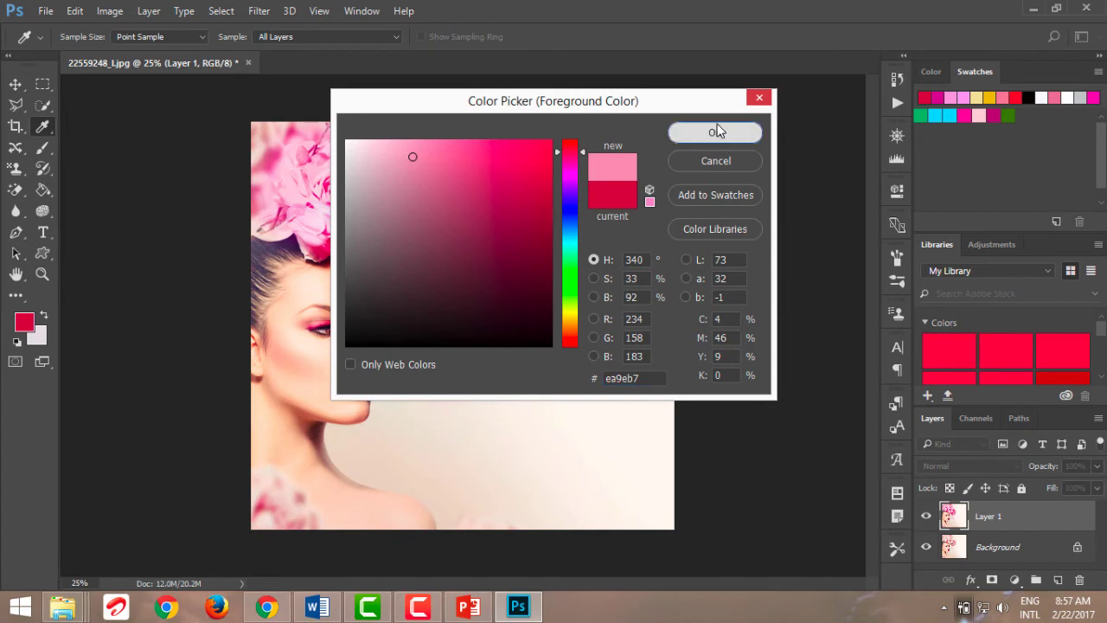
pyautogui.click(717, 128)
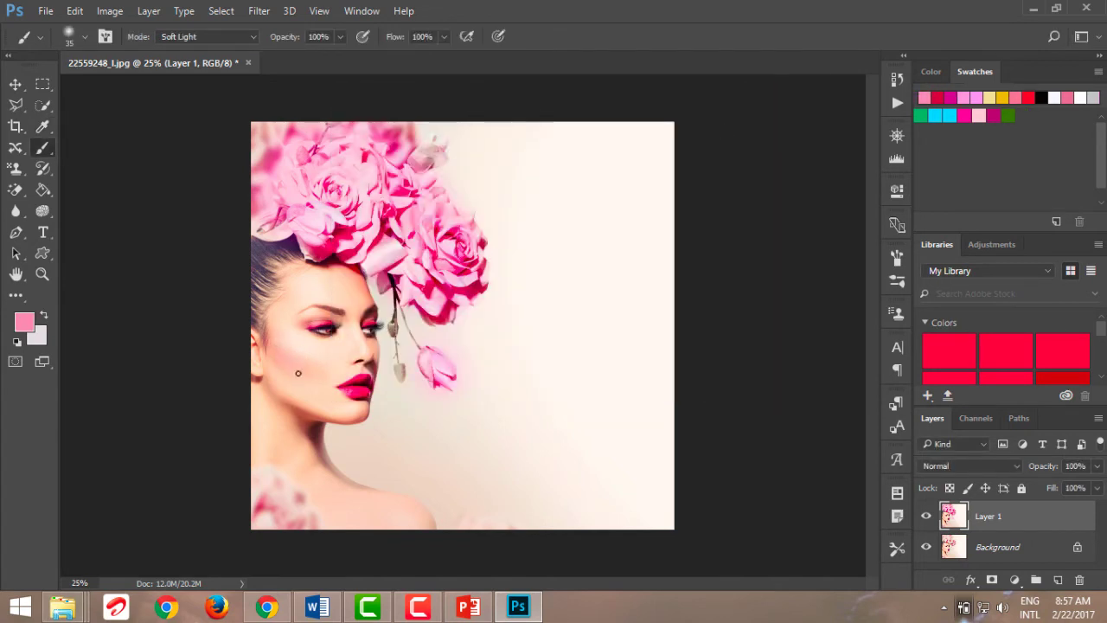
# - Enlarge the brush to 125 px and toggle Layer 1's visibility to compare the makeup with the original
pyautogui.press(']')
pyautogui.press(']')
pyautogui.press(']')
pyautogui.click(924, 516)
pyautogui.click(922, 517)
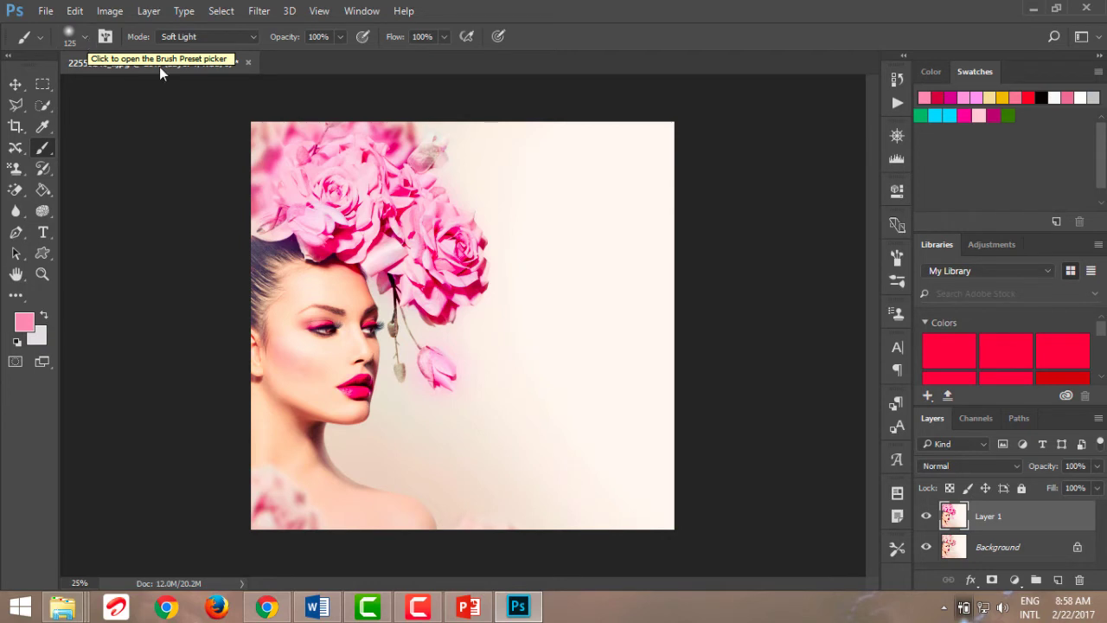
# - Select the lower rose beside the forehead with Quick Selection and define it as a brush preset named floweraaa
pyautogui.click(40, 106)
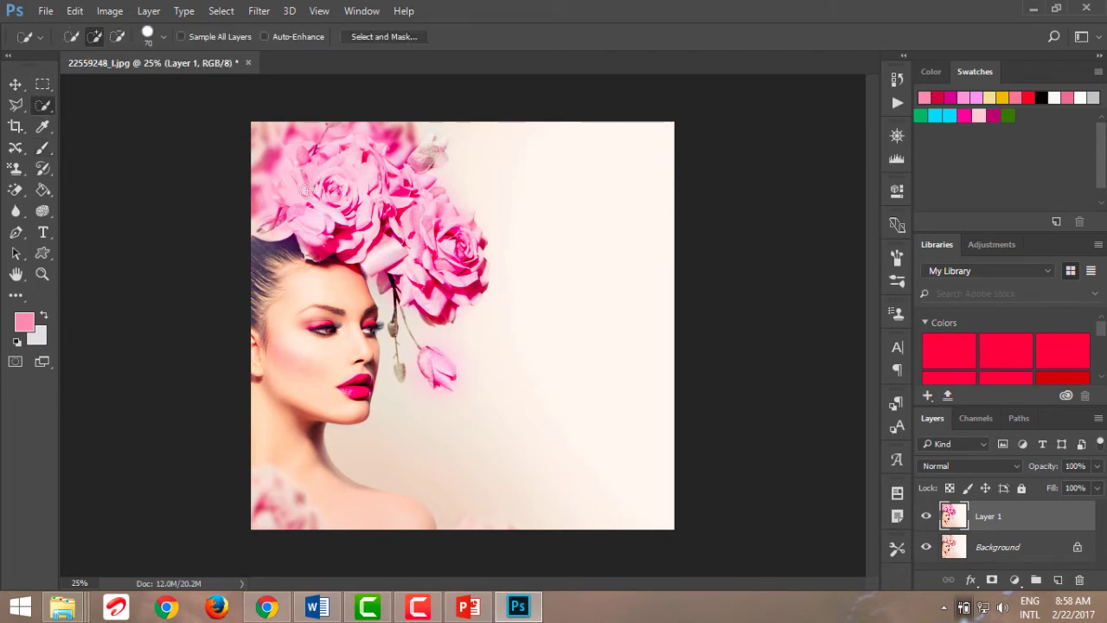
pyautogui.moveTo(470, 258)
pyautogui.mouseDown()
pyautogui.moveTo(433, 223)
pyautogui.moveTo(414, 256)
pyautogui.moveTo(420, 289)
pyautogui.moveTo(438, 303)
pyautogui.moveTo(487, 275)
pyautogui.moveTo(482, 252)
pyautogui.moveTo(435, 308)
pyautogui.moveTo(443, 312)
pyautogui.mouseUp()
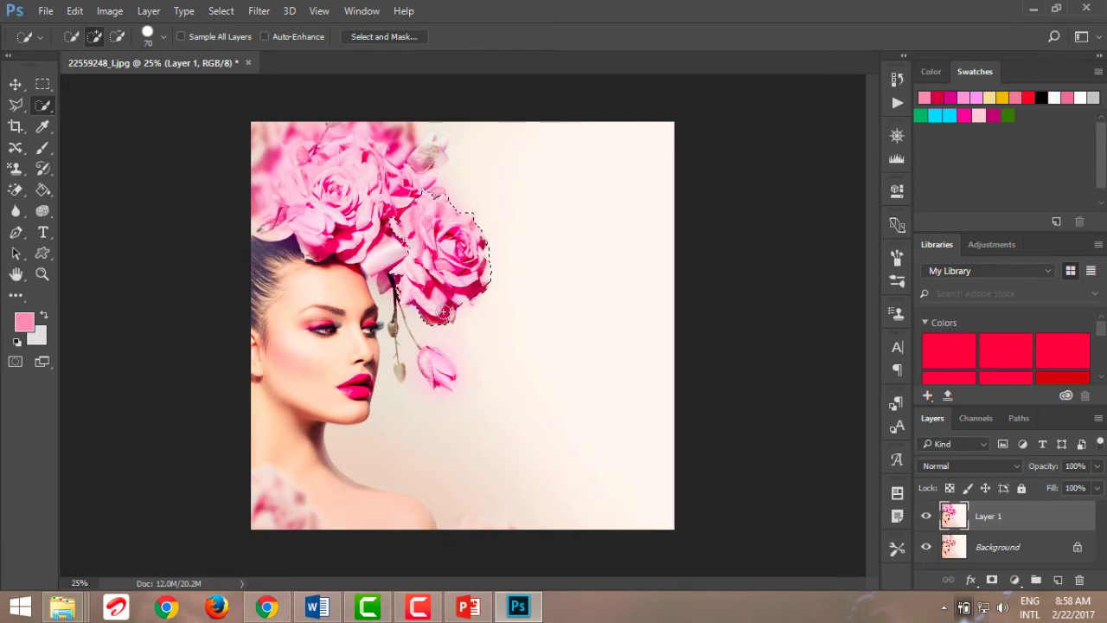
pyautogui.click(86, 11)
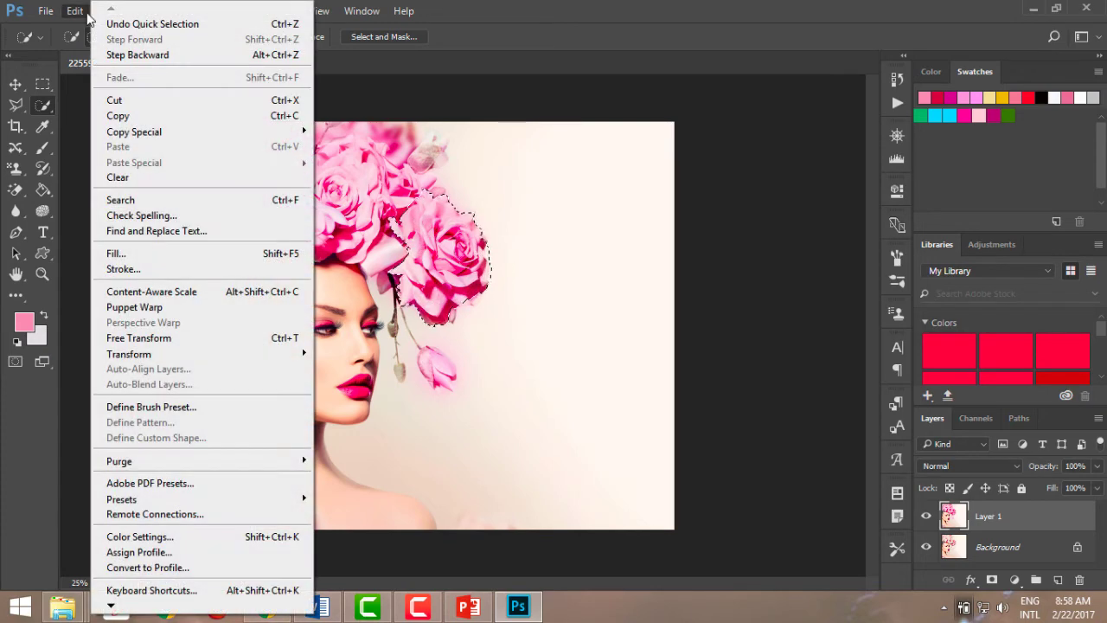
pyautogui.click(162, 406)
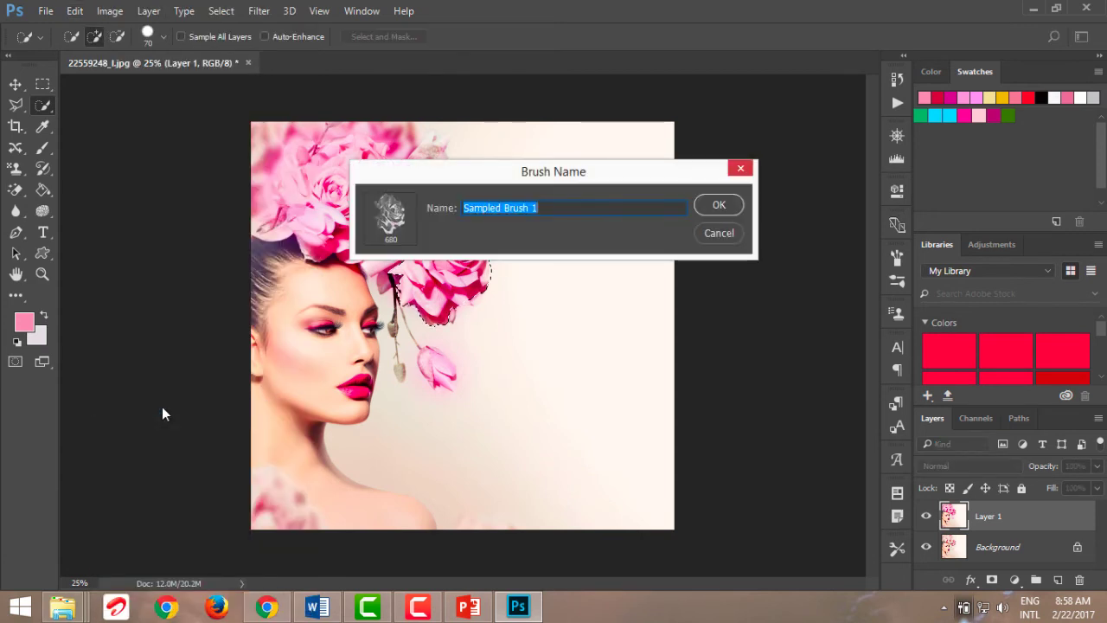
pyautogui.write('flow')
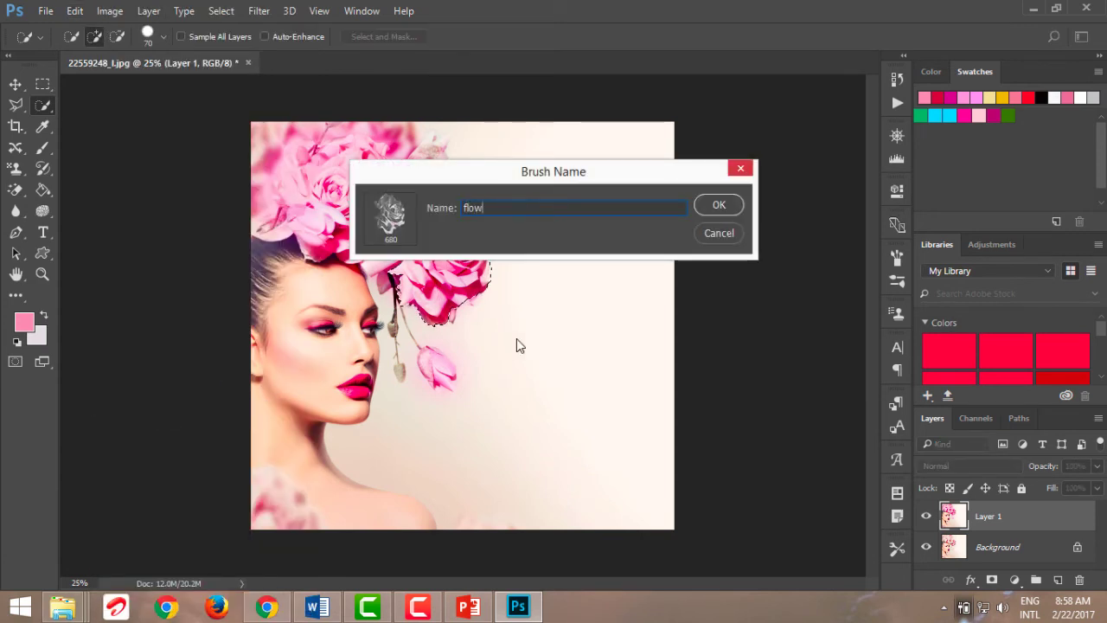
pyautogui.write('eraaa')
pyautogui.press('Return')
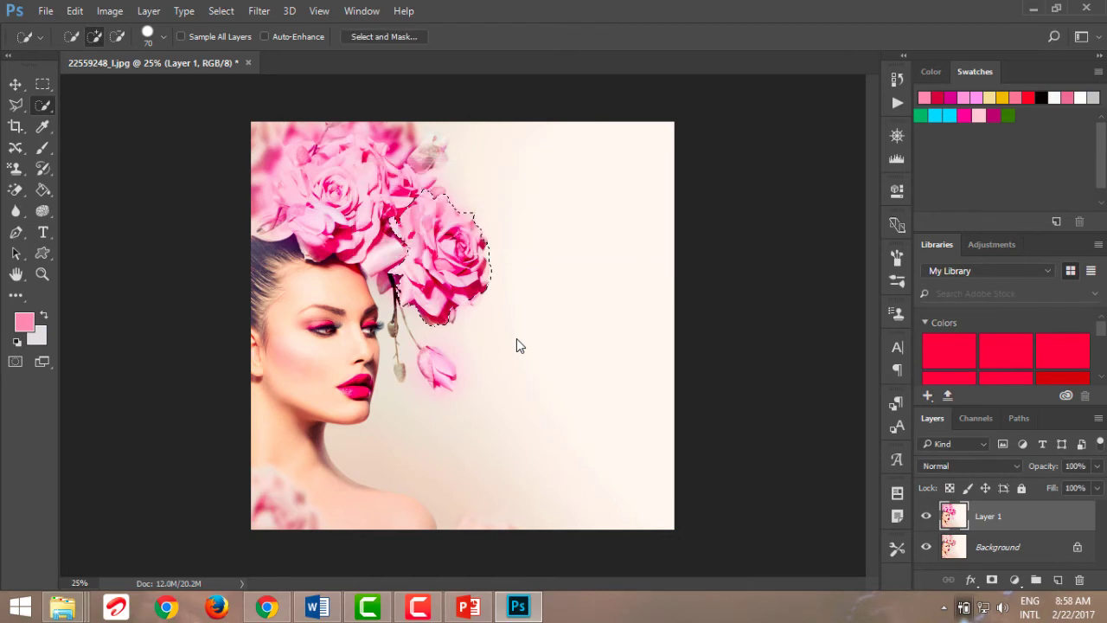
# - Switch to the Brush tool with the new 680 px rose tip and deselect the rose
pyautogui.click(160, 40)
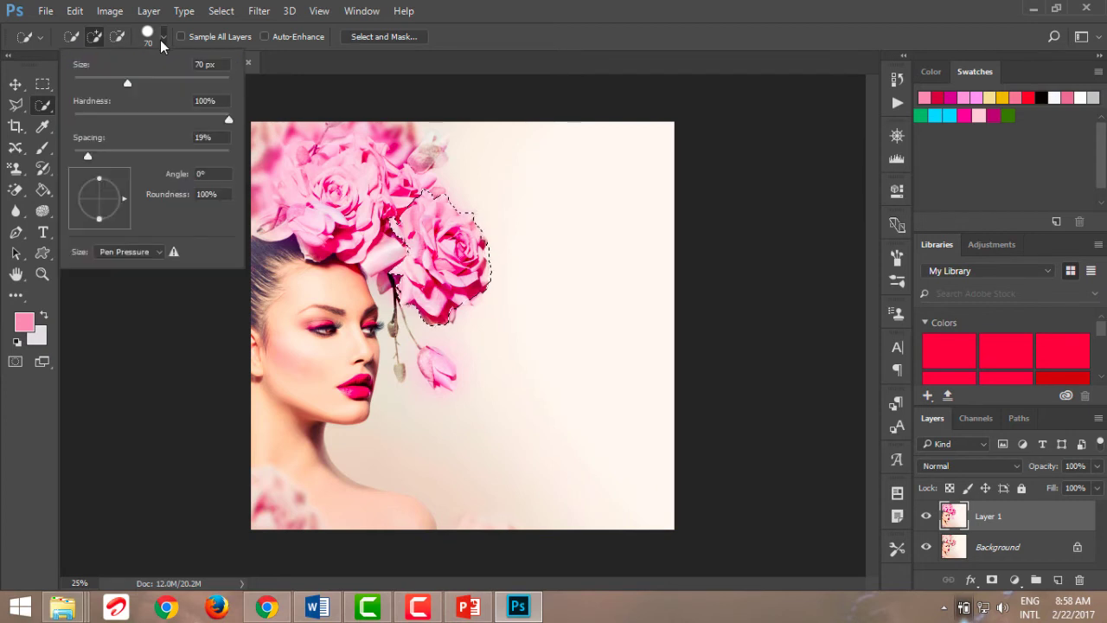
pyautogui.click(160, 40)
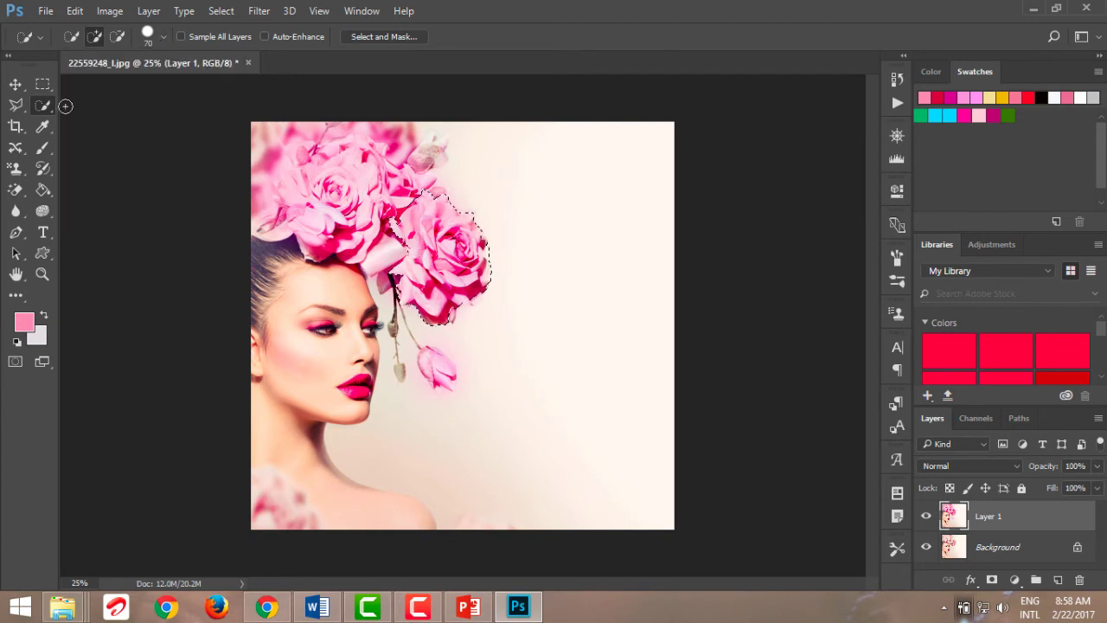
pyautogui.click(47, 147)
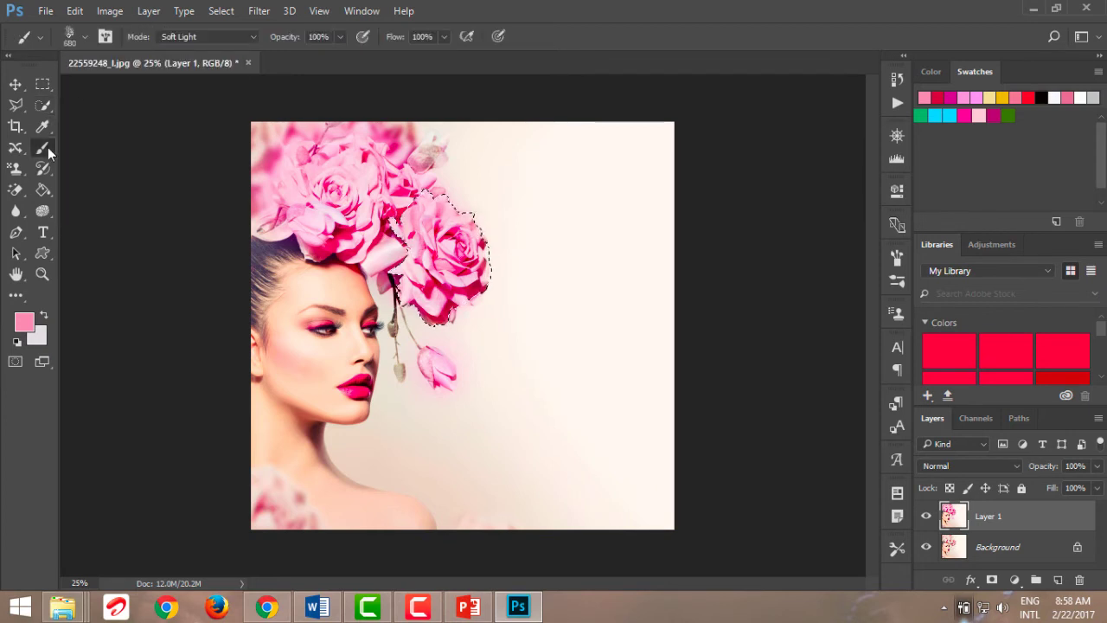
pyautogui.click(83, 43)
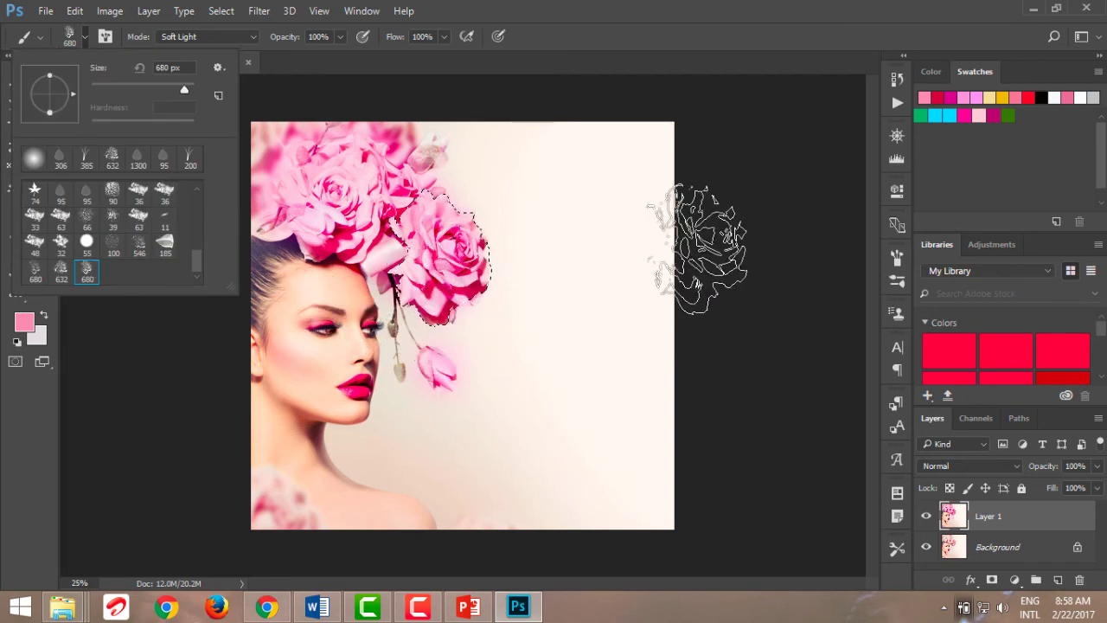
pyautogui.hotkey('ctrl', 'd')
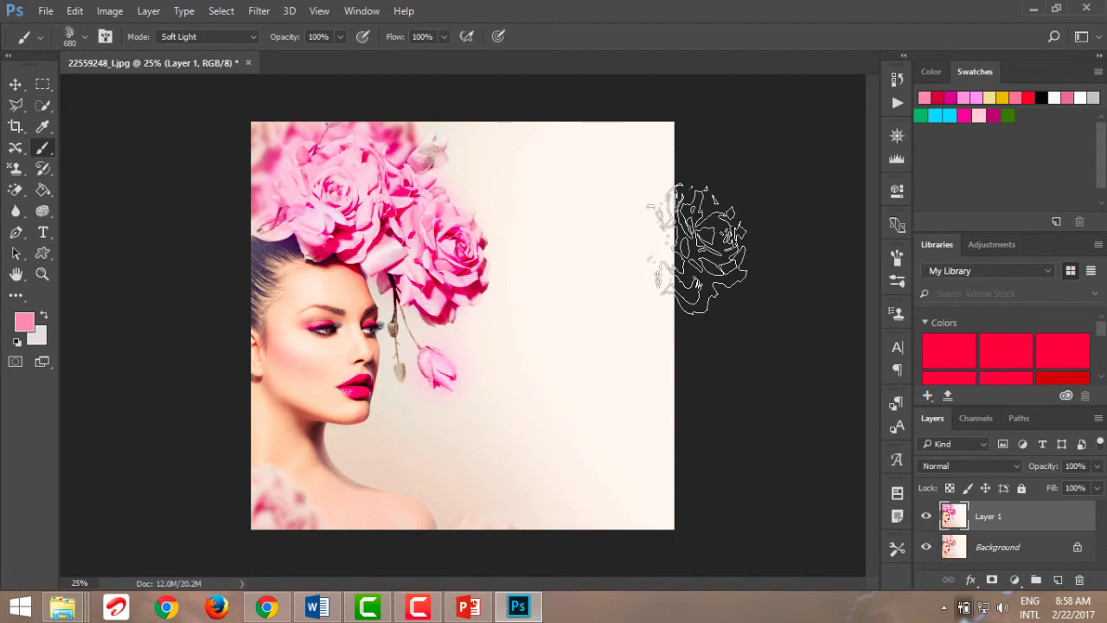
# - Set the rose brush tip's spacing to 196% and its size to 504 px
pyautogui.click(891, 282)
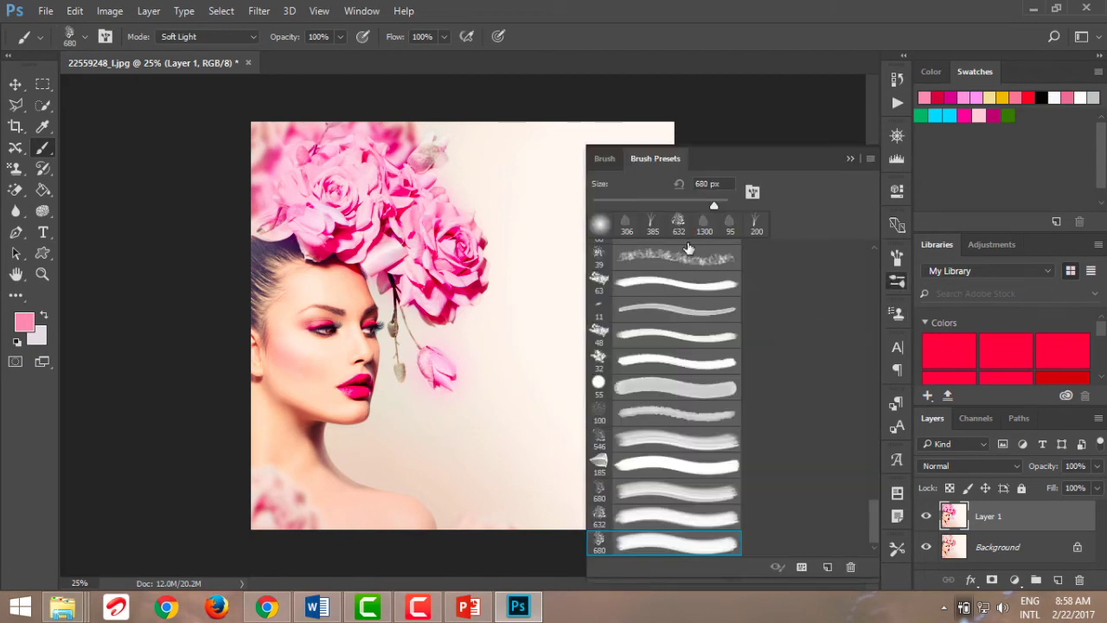
pyautogui.click(606, 159)
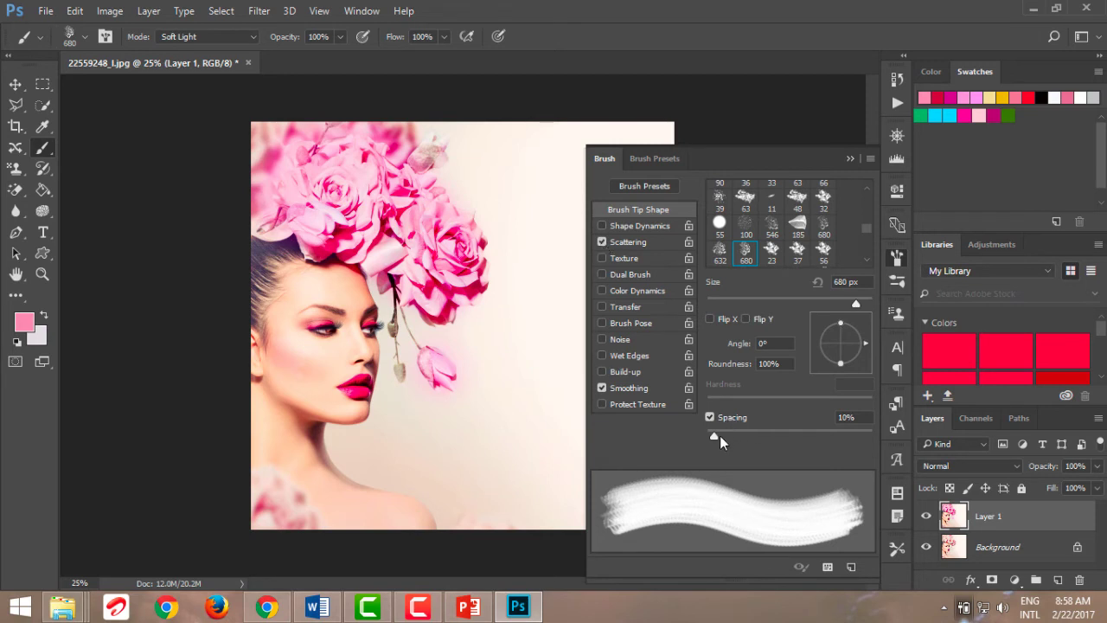
pyautogui.moveTo(720, 435)
pyautogui.mouseDown()
pyautogui.moveTo(852, 434)
pyautogui.moveTo(830, 435)
pyautogui.mouseUp()
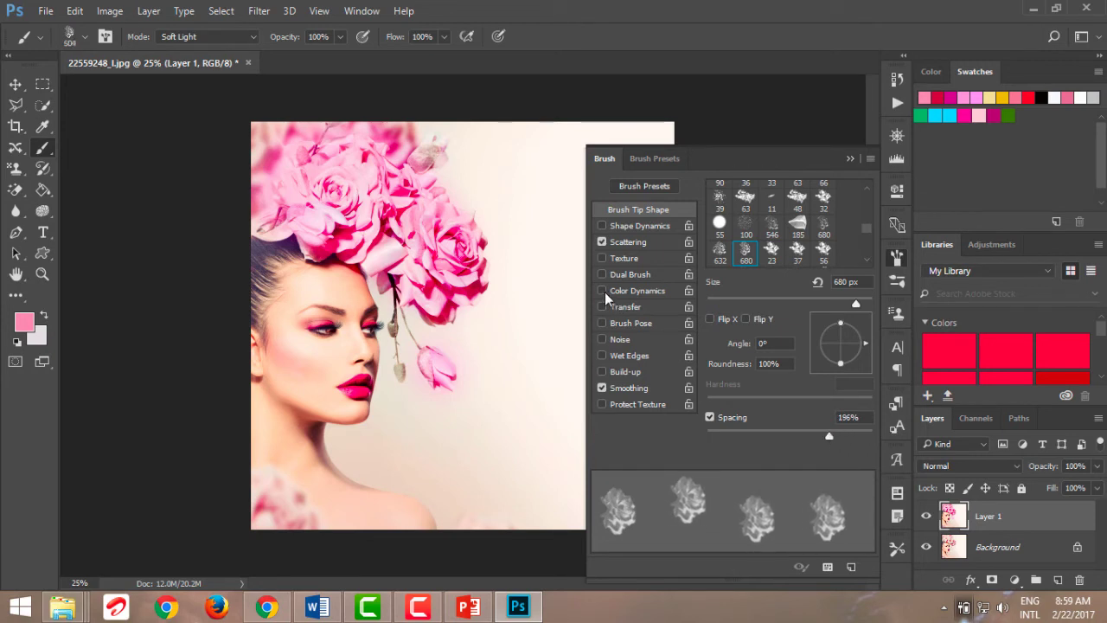
# - Enable Color Dynamics, Protect Texture and Build-up for the rose brush, trying Wet Edges and turning it off again
pyautogui.click(606, 356)
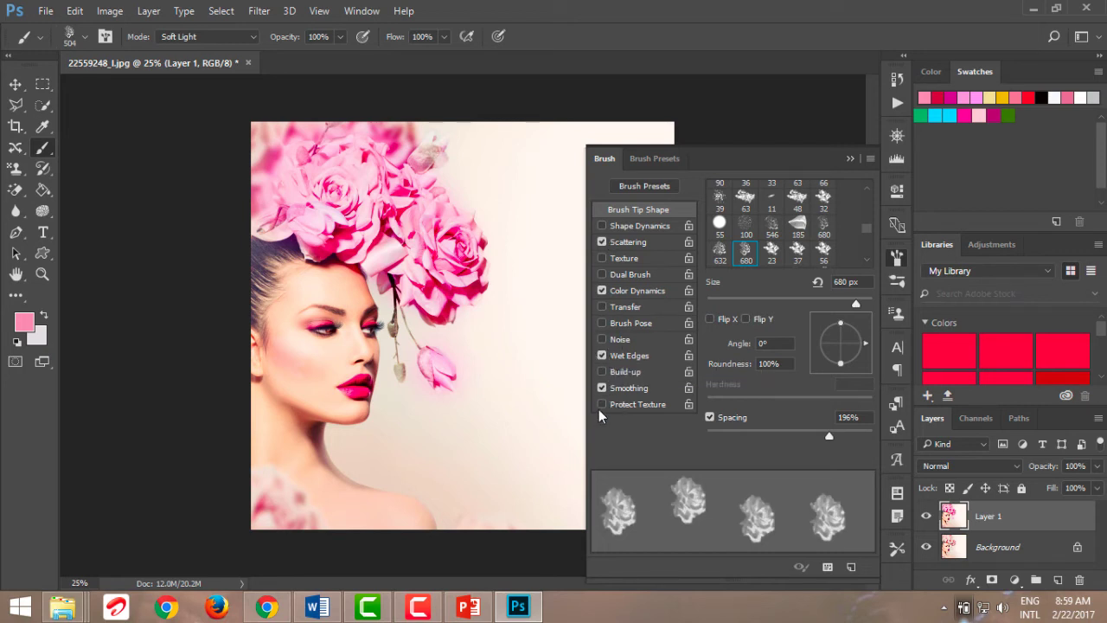
pyautogui.click(601, 356)
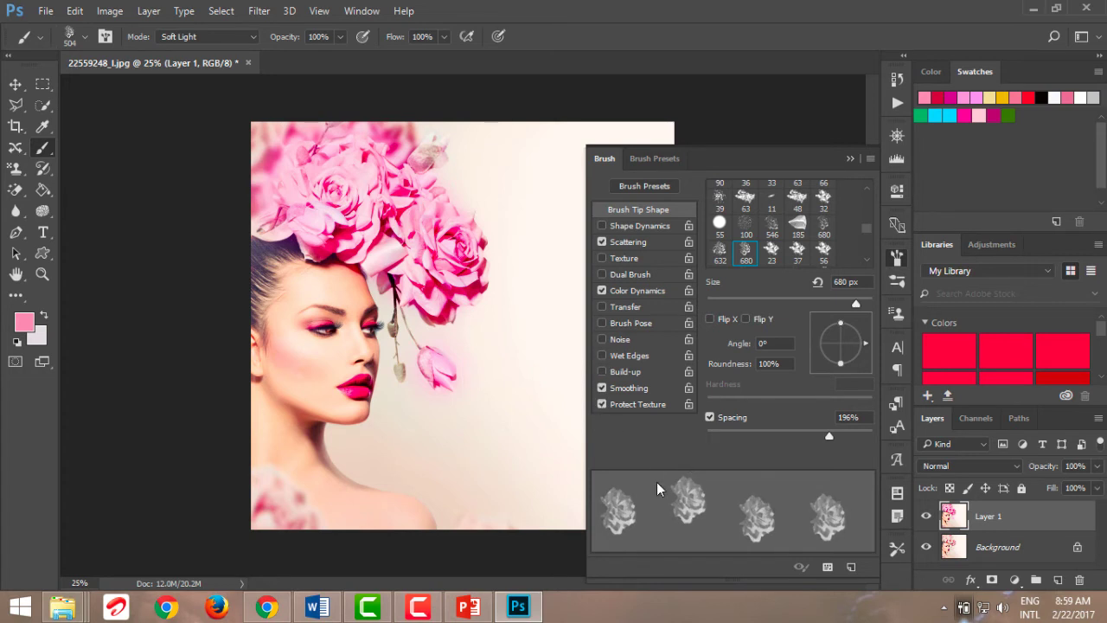
pyautogui.click(602, 372)
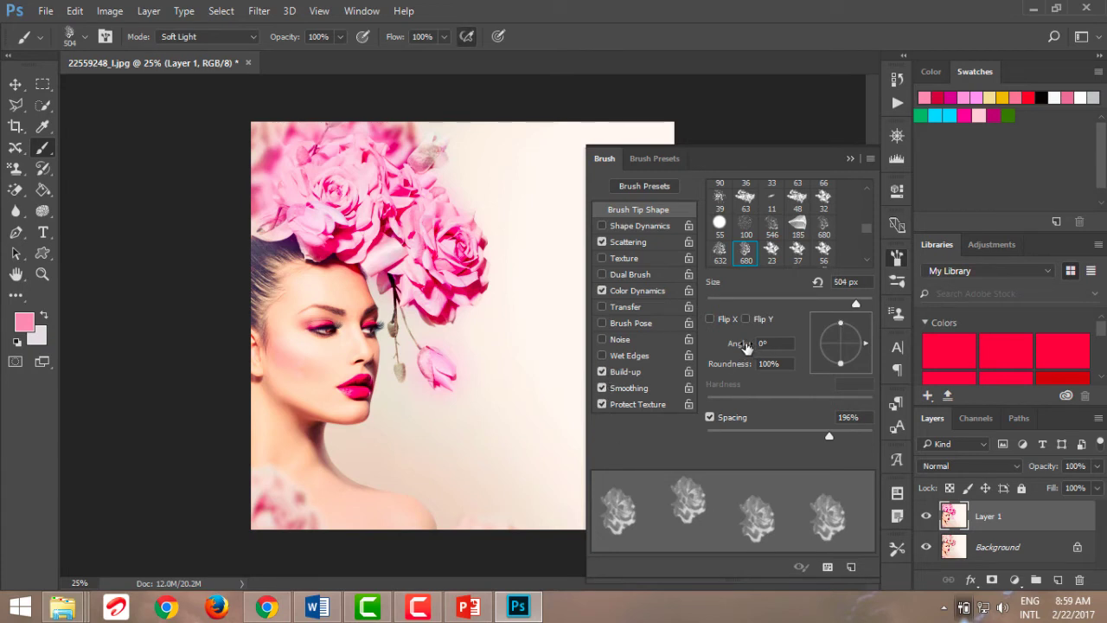
# - Rotate the rose brush tip to an angle of 31° and close the brush settings
pyautogui.moveTo(748, 346); pyautogui.dragTo(771, 348)
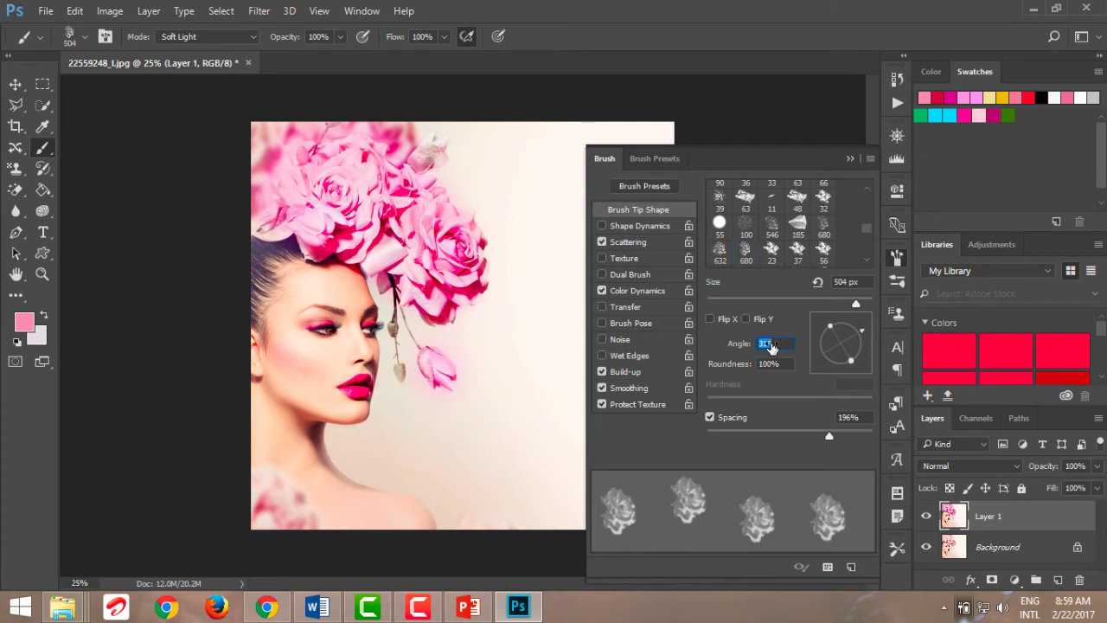
pyautogui.click(744, 369)
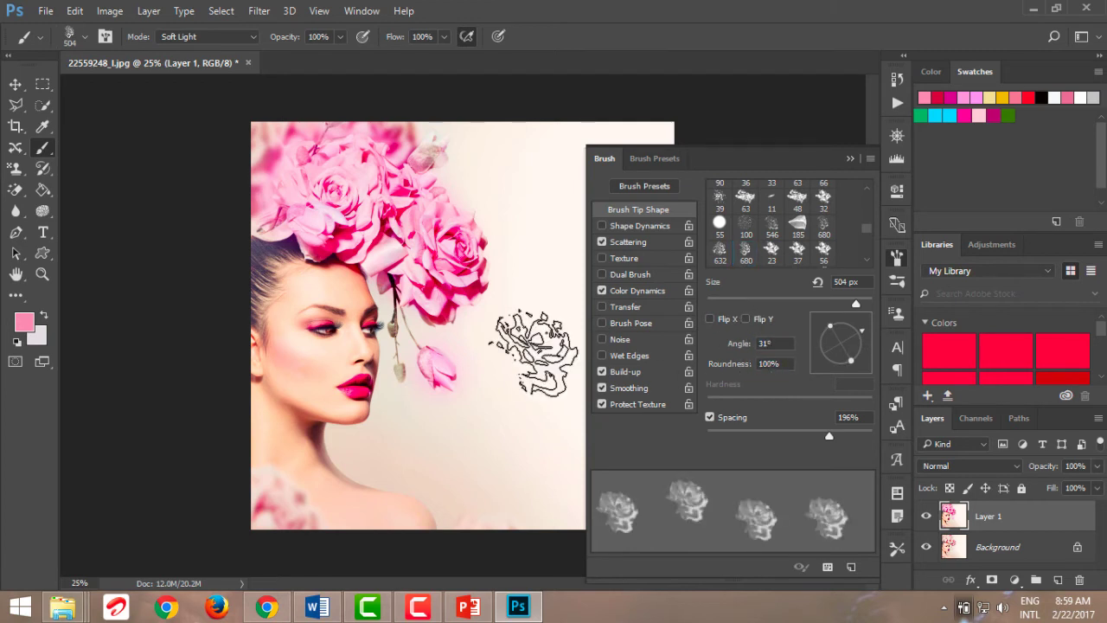
pyautogui.click(850, 159)
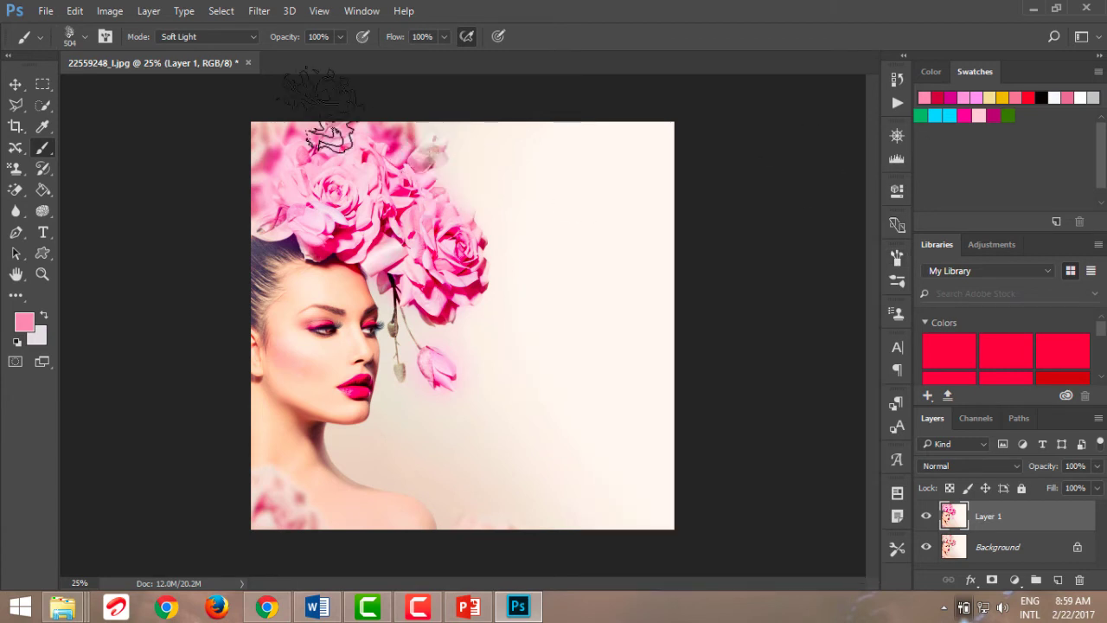
# - Set the brush blending mode to Normal and stamp roses across the empty background beside the face on Layer 1
pyautogui.click(254, 37)
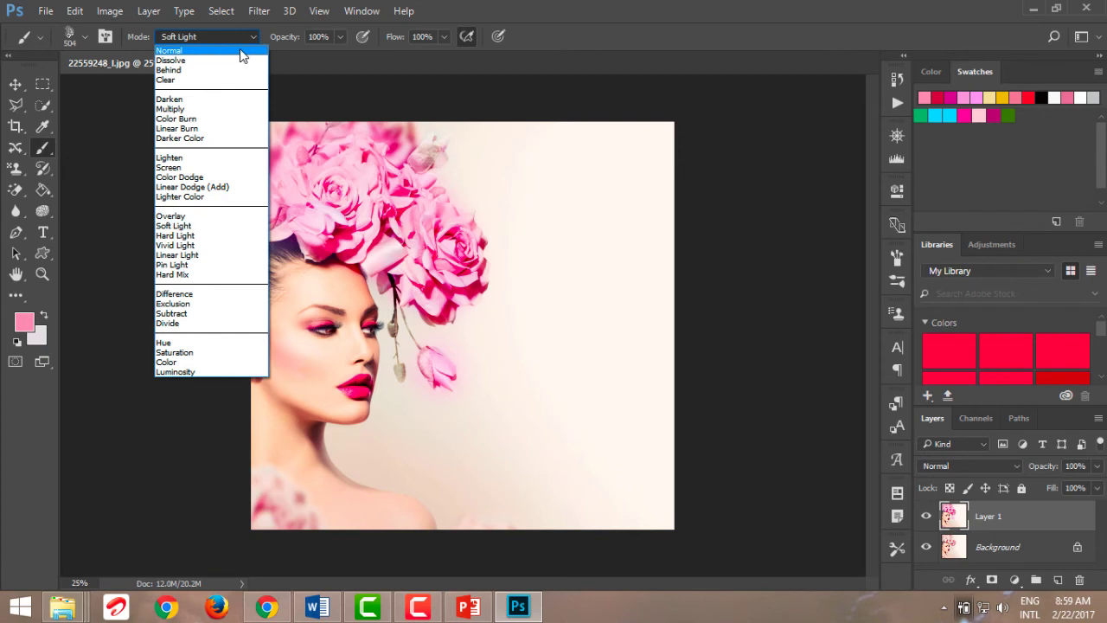
pyautogui.click(244, 51)
pyautogui.click(524, 294)
pyautogui.click(555, 403)
pyautogui.click(510, 410)
pyautogui.click(471, 444)
pyautogui.click(523, 342)
pyautogui.click(631, 262)
pyautogui.click(603, 278)
pyautogui.click(641, 413)
pyautogui.click(603, 281)
pyautogui.click(567, 175)
pyautogui.click(549, 258)
pyautogui.click(593, 349)
pyautogui.click(555, 436)
pyautogui.click(428, 473)
pyautogui.click(468, 465)
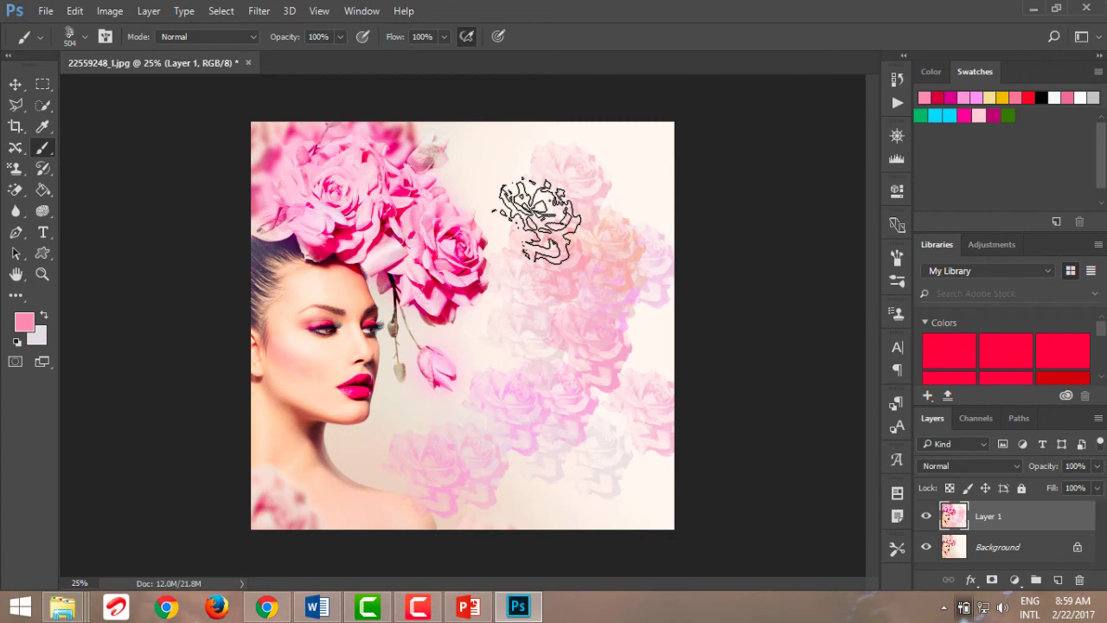
# - Lower the brush opacity to 67% and stamp more roses over the empty background on Layer 1
pyautogui.click(338, 39)
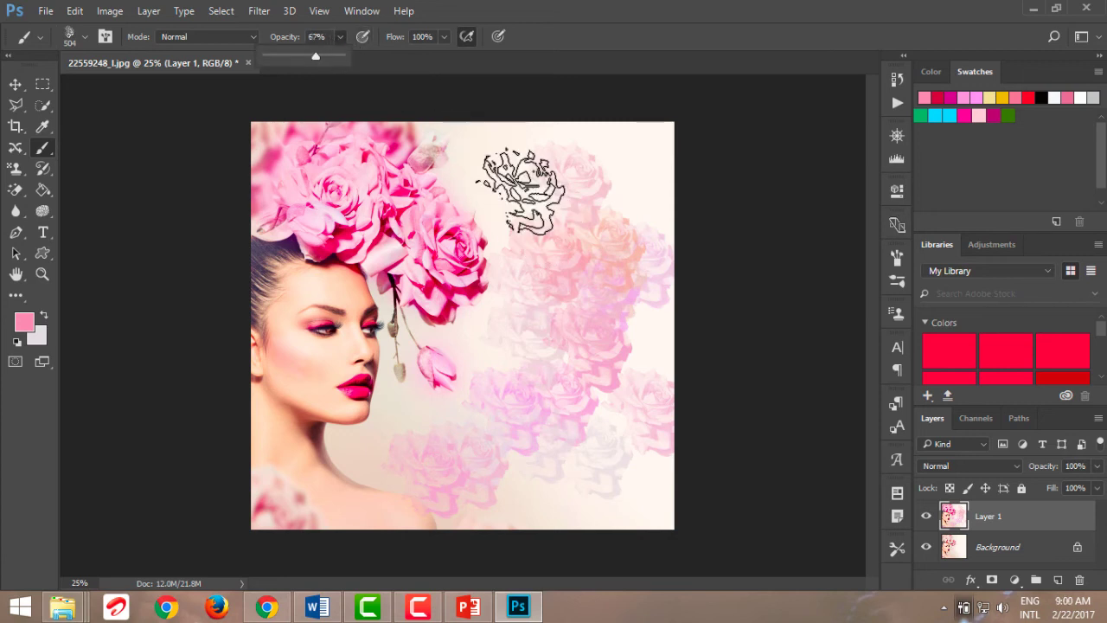
pyautogui.click(530, 188)
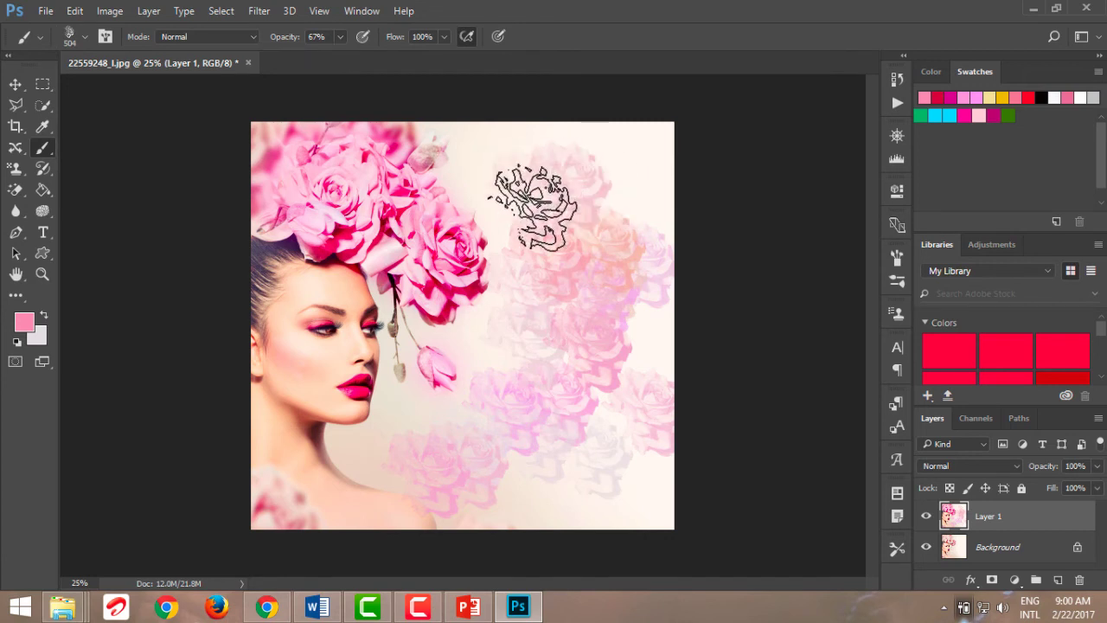
pyautogui.click(558, 299)
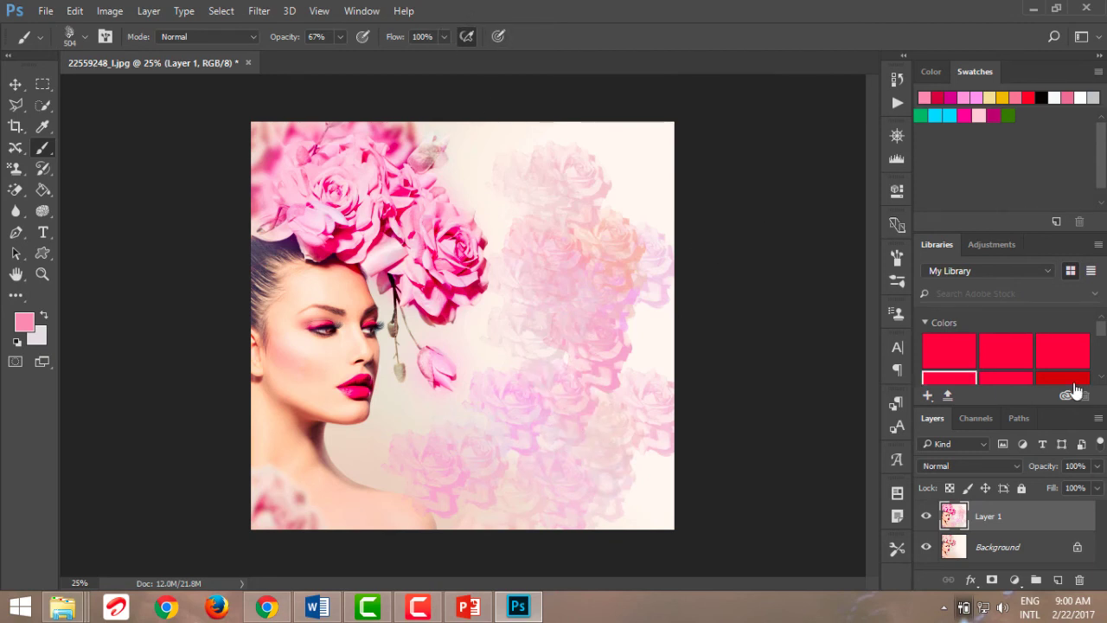
# - Delete Layer 1 and stamp roses beside the face on the Background layer at 100% brush opacity
pyautogui.moveTo(1017, 517); pyautogui.dragTo(1079, 580)
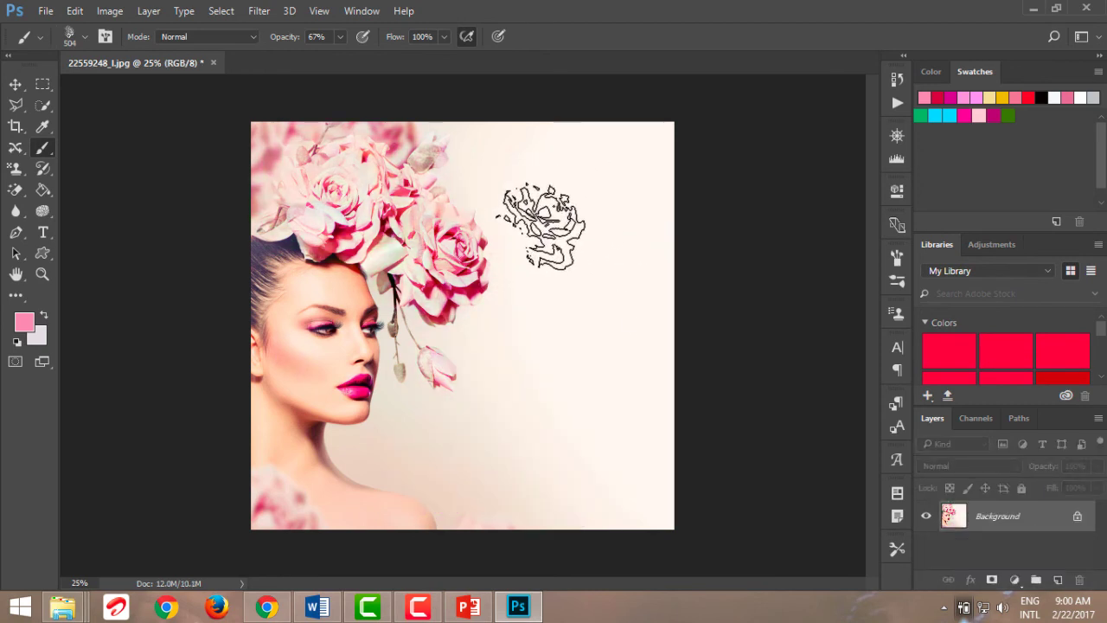
pyautogui.click(345, 40)
pyautogui.moveTo(340, 53); pyautogui.dragTo(387, 57)
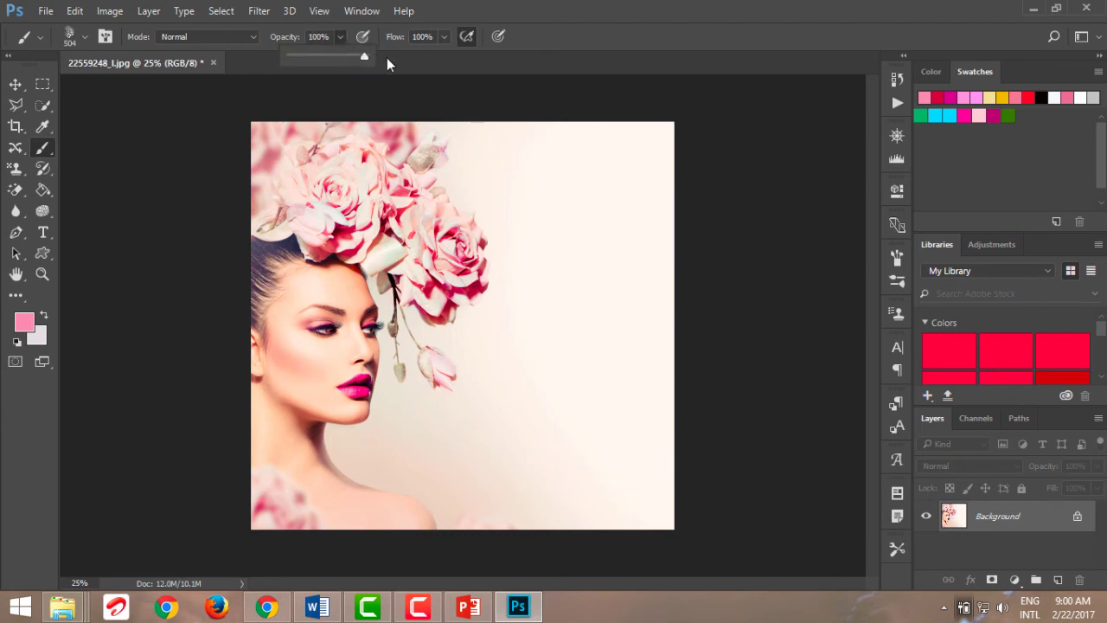
pyautogui.moveTo(541, 264)
pyautogui.mouseDown()
pyautogui.moveTo(567, 334)
pyautogui.moveTo(595, 351)
pyautogui.moveTo(604, 298)
pyautogui.moveTo(586, 282)
pyautogui.moveTo(572, 413)
pyautogui.moveTo(489, 378)
pyautogui.moveTo(511, 325)
pyautogui.moveTo(610, 356)
pyautogui.moveTo(583, 395)
pyautogui.mouseUp()
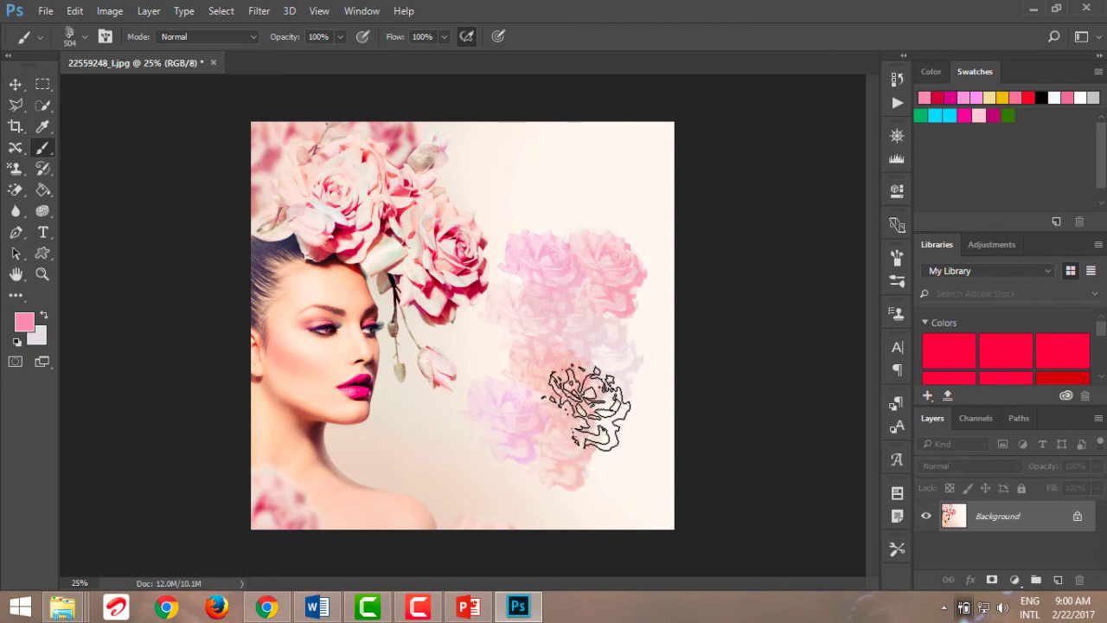
# - Set the brush flow to 49% and stamp more roses across the upper empty area of the Background layer
pyautogui.click(441, 37)
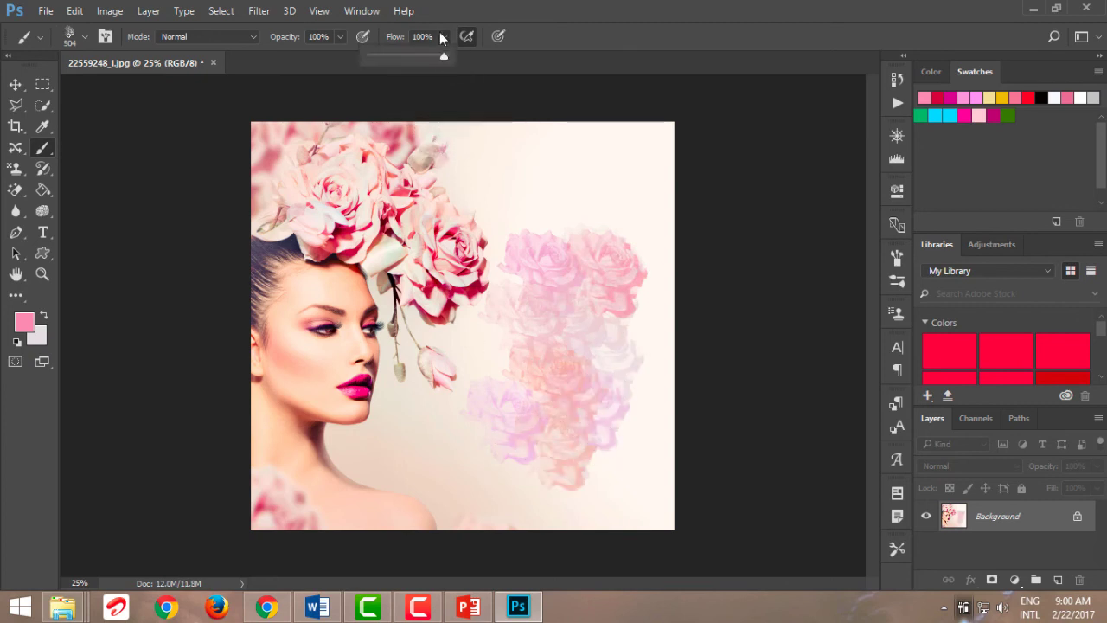
pyautogui.moveTo(428, 56); pyautogui.dragTo(406, 57)
pyautogui.click(511, 178)
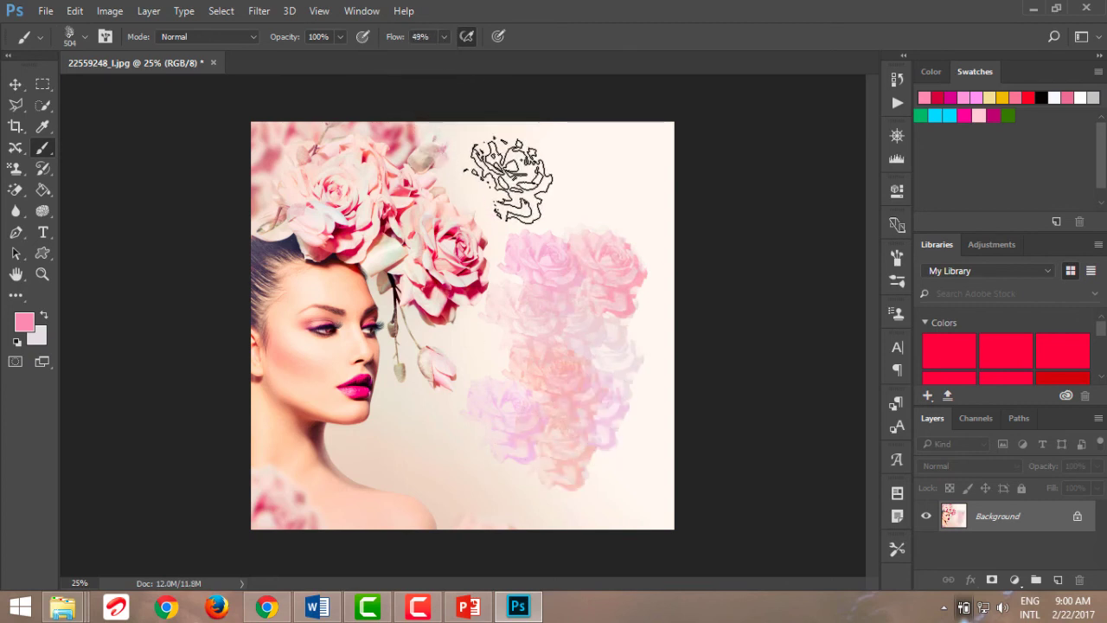
pyautogui.click(600, 190)
pyautogui.click(629, 198)
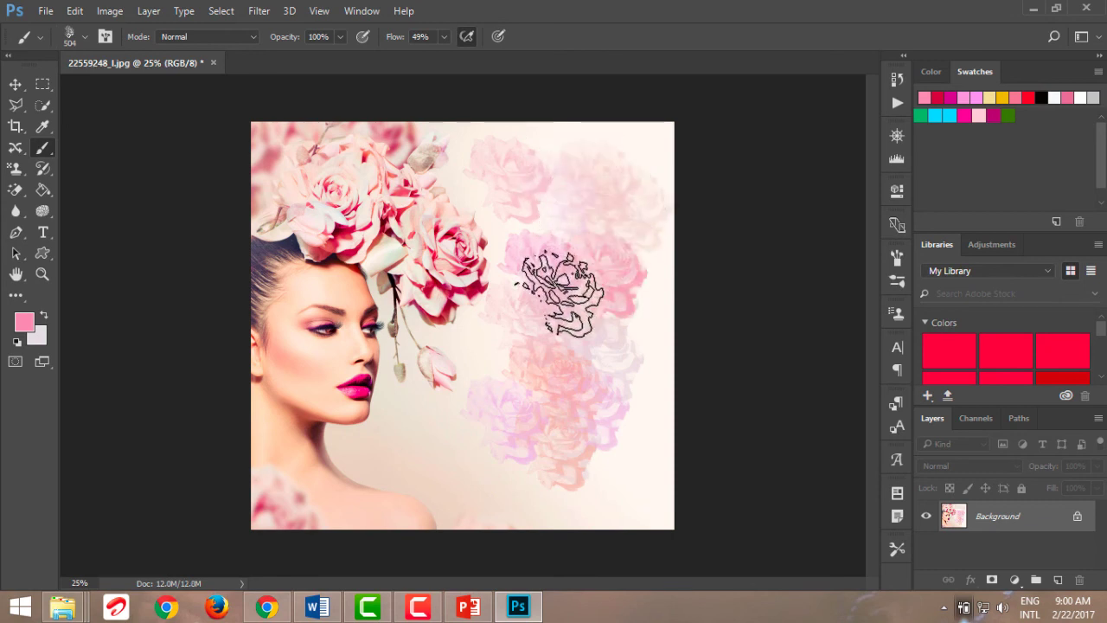
# - Switch to the Pencil tool and choose the 300 px bristle tip that ends the fourth row of brush presets
pyautogui.rightClick(42, 148)
pyautogui.click(80, 164)
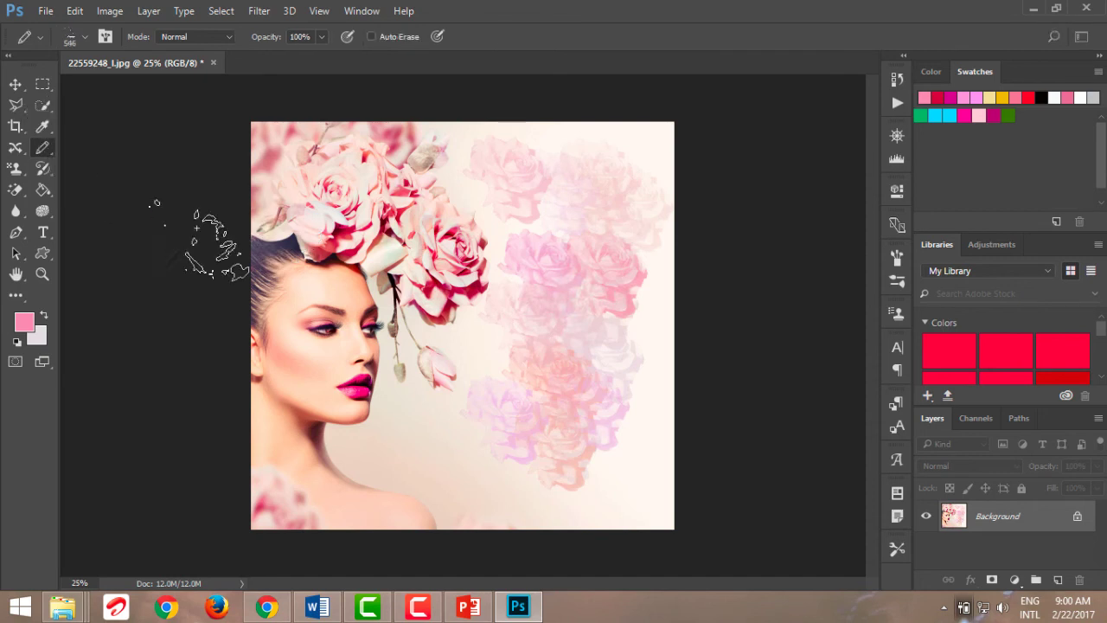
pyautogui.click(82, 35)
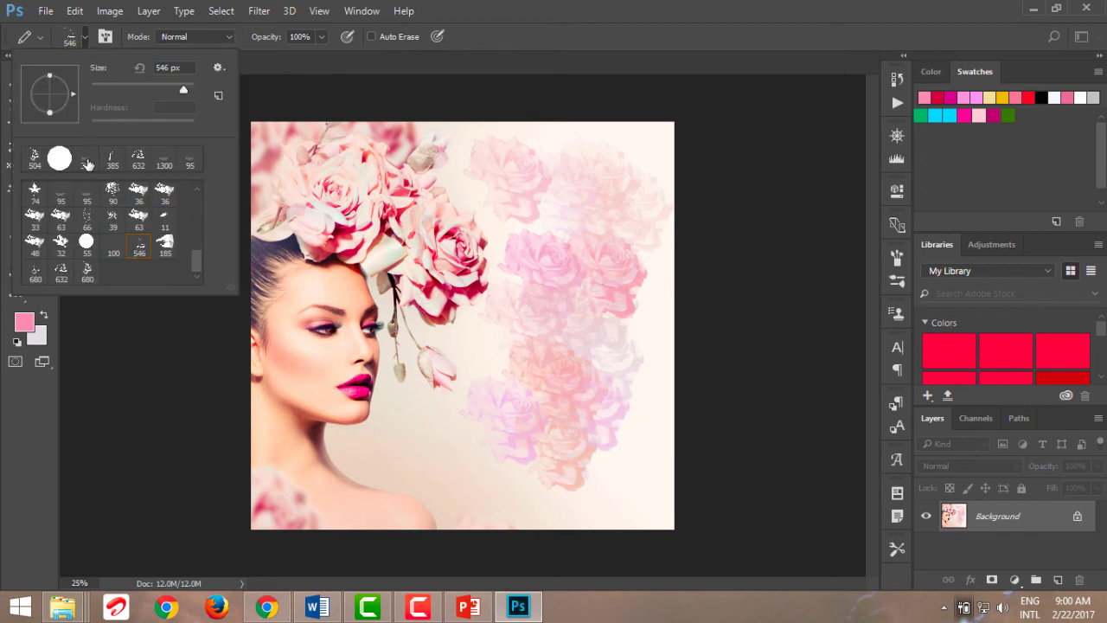
pyautogui.moveTo(192, 260); pyautogui.dragTo(190, 183)
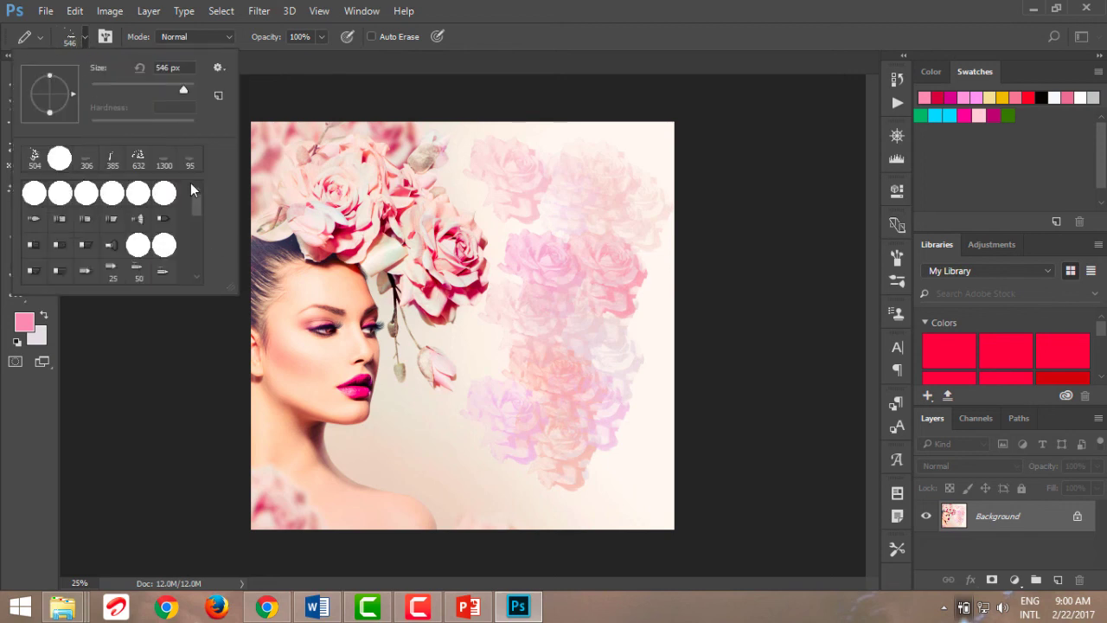
pyautogui.click(34, 223)
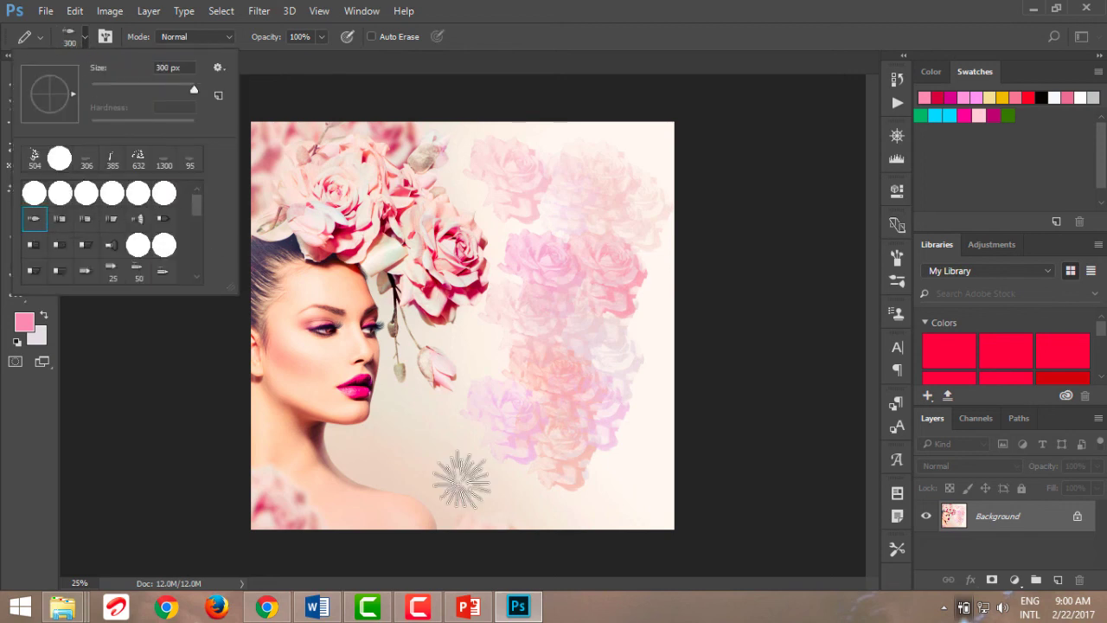
pyautogui.click(158, 276)
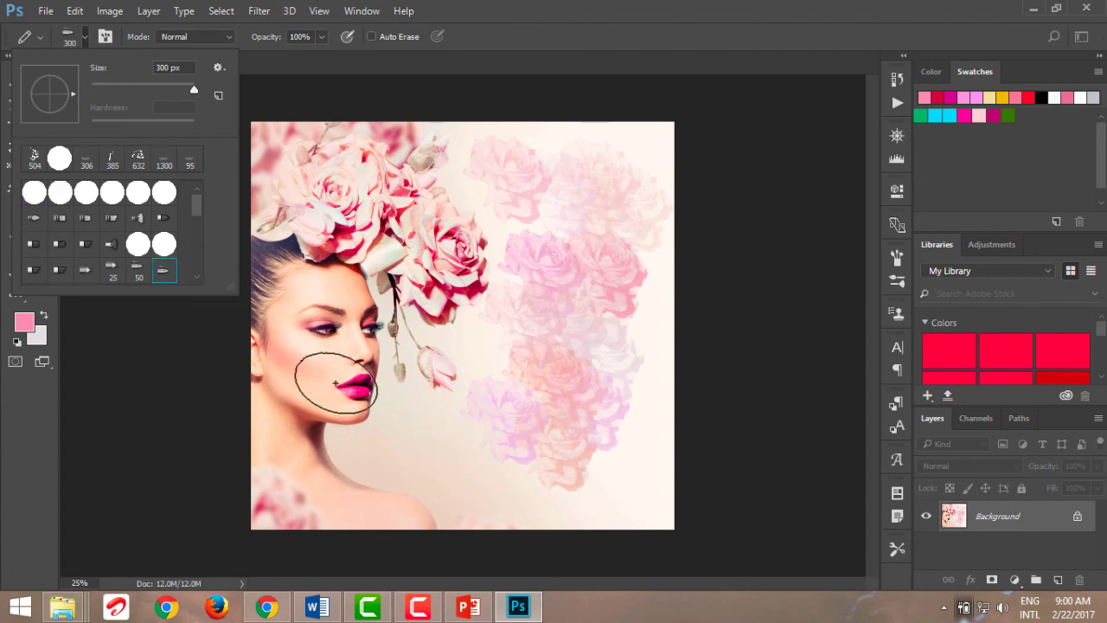
# - Try a broad pink pencil stroke at 300 px across the portrait and the roses, and undo it
pyautogui.click(411, 428)
pyautogui.moveTo(433, 395)
pyautogui.mouseDown()
pyautogui.moveTo(434, 411)
pyautogui.moveTo(465, 314)
pyautogui.moveTo(522, 294)
pyautogui.moveTo(509, 269)
pyautogui.moveTo(506, 290)
pyautogui.mouseUp()
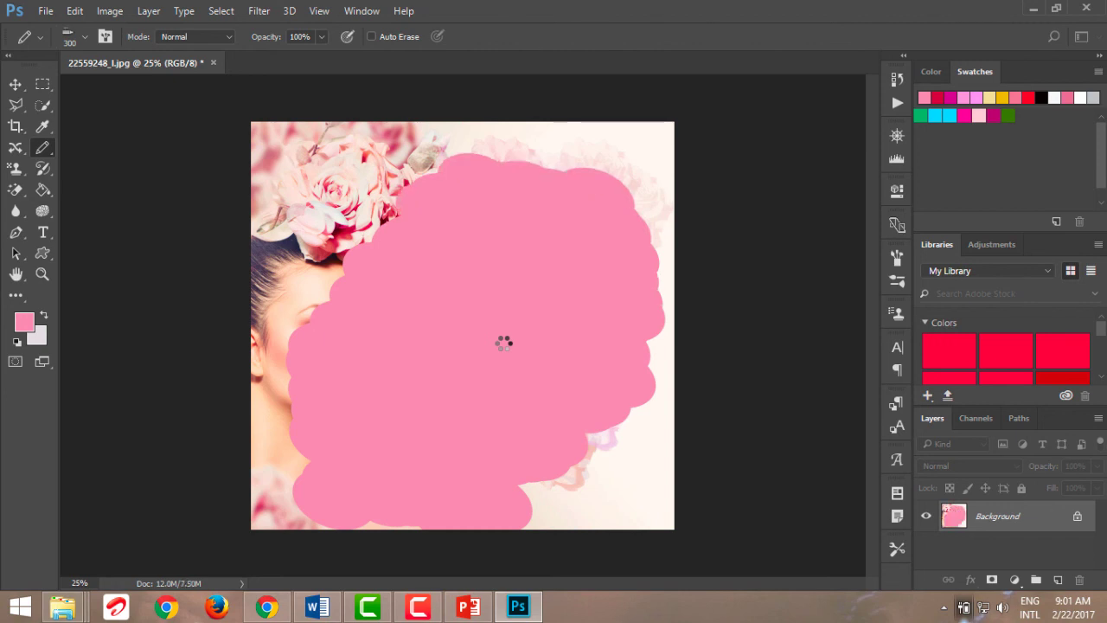
pyautogui.hotkey('ctrl', 'z')
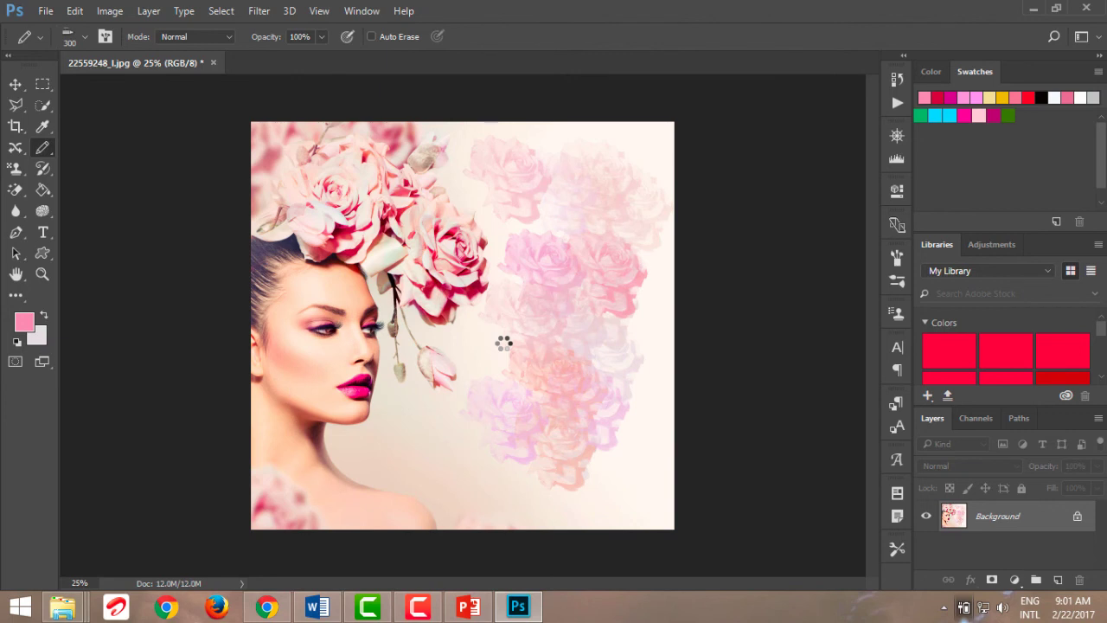
# - Reduce the pencil size to 5 px and scribble thin pink lines over the stamped roses beside the face
pyautogui.click(84, 36)
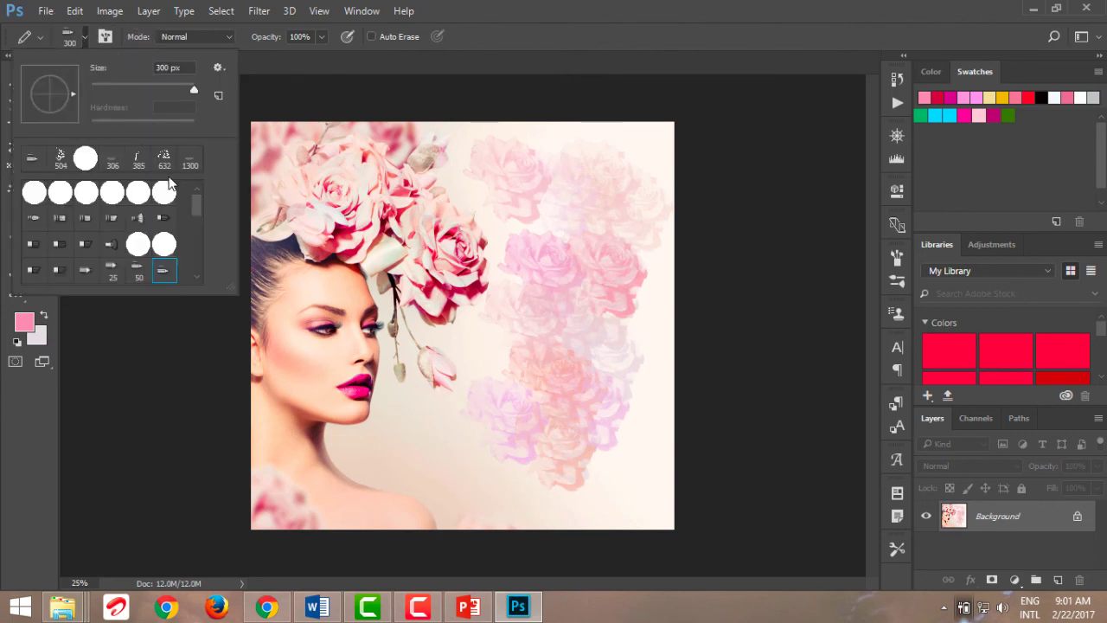
pyautogui.moveTo(191, 86); pyautogui.dragTo(102, 91)
pyautogui.moveTo(440, 373)
pyautogui.mouseDown()
pyautogui.moveTo(442, 329)
pyautogui.moveTo(490, 379)
pyautogui.moveTo(450, 371)
pyautogui.moveTo(497, 351)
pyautogui.moveTo(527, 433)
pyautogui.moveTo(516, 338)
pyautogui.moveTo(527, 347)
pyautogui.moveTo(562, 313)
pyautogui.moveTo(581, 261)
pyautogui.moveTo(600, 295)
pyautogui.moveTo(636, 200)
pyautogui.moveTo(651, 208)
pyautogui.moveTo(623, 199)
pyautogui.moveTo(559, 337)
pyautogui.moveTo(588, 346)
pyautogui.mouseUp()
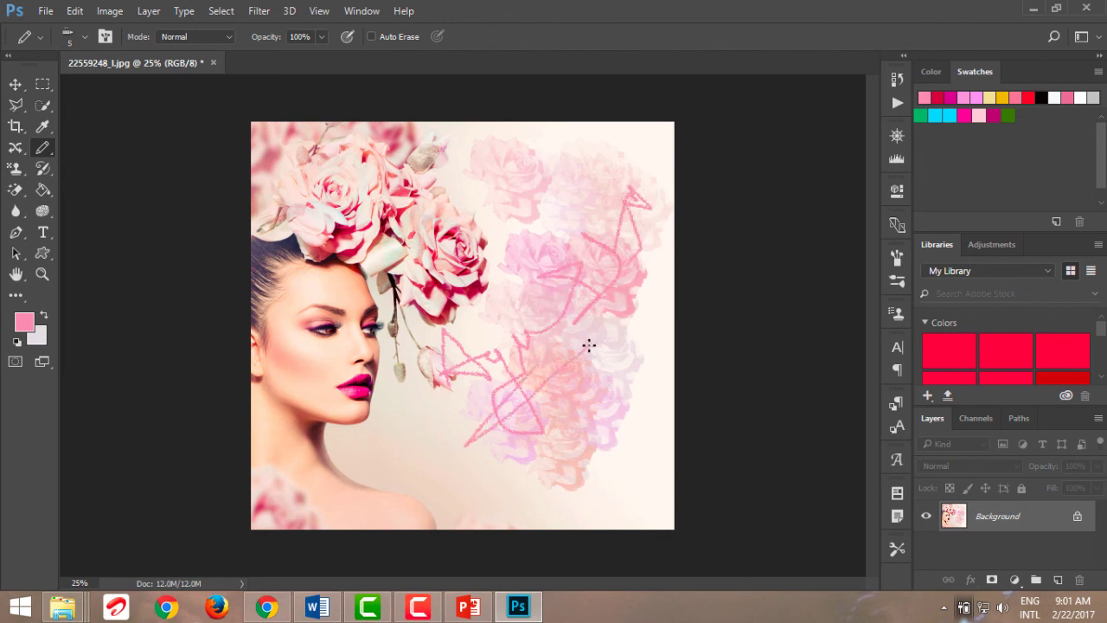